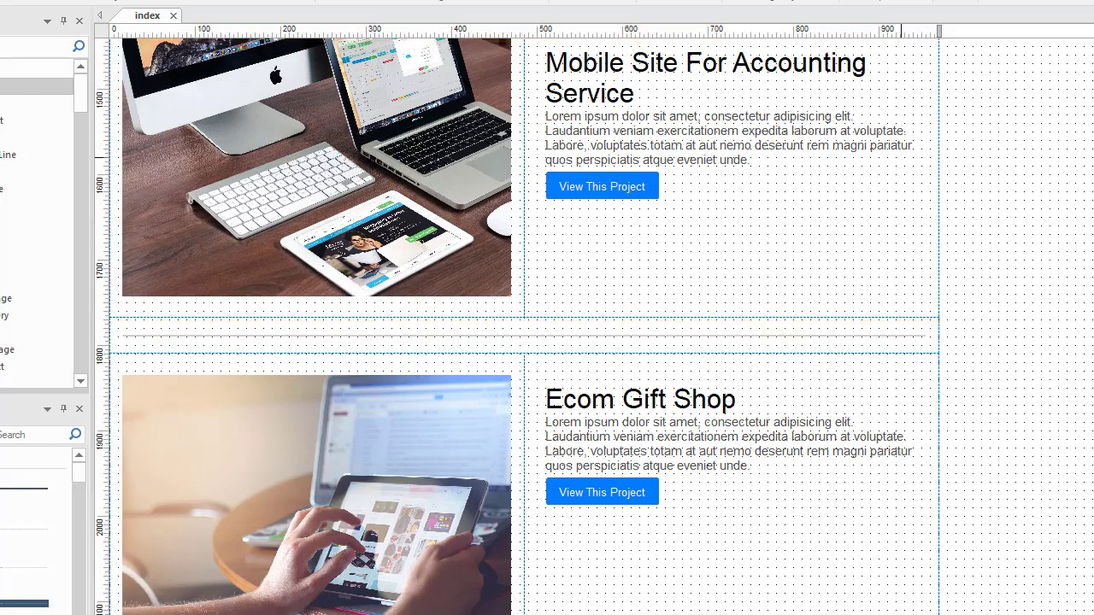
Preview the page in the browser and examine the project images in the Recent Projects section.
{"action": "key", "text": "F5"}
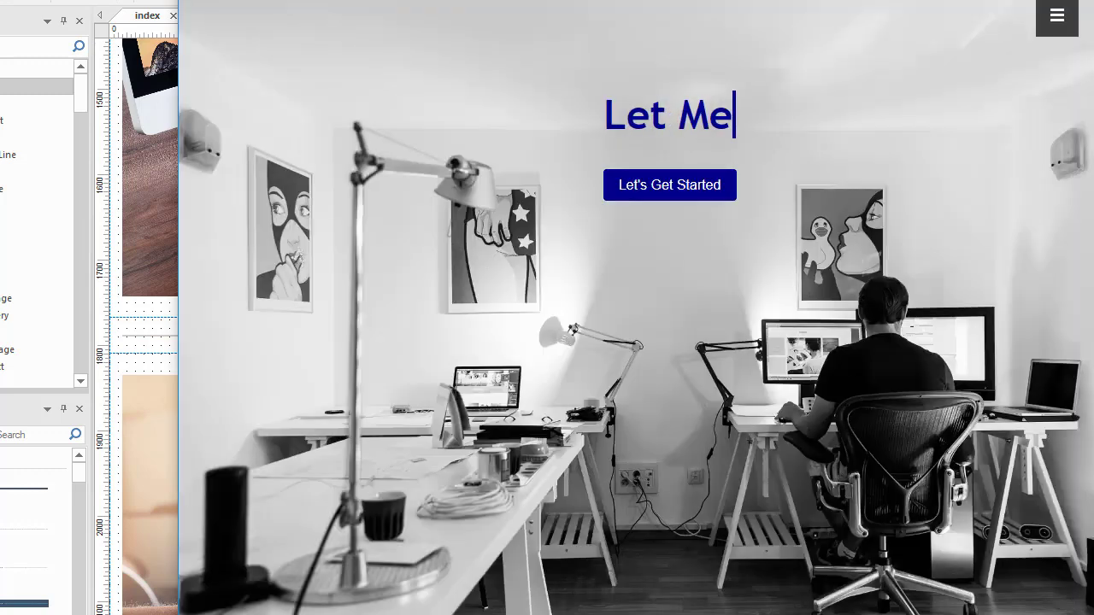
{"action": "scroll", "coordinate": [636, 307], "scroll_direction": "down", "scroll_amount": 16}
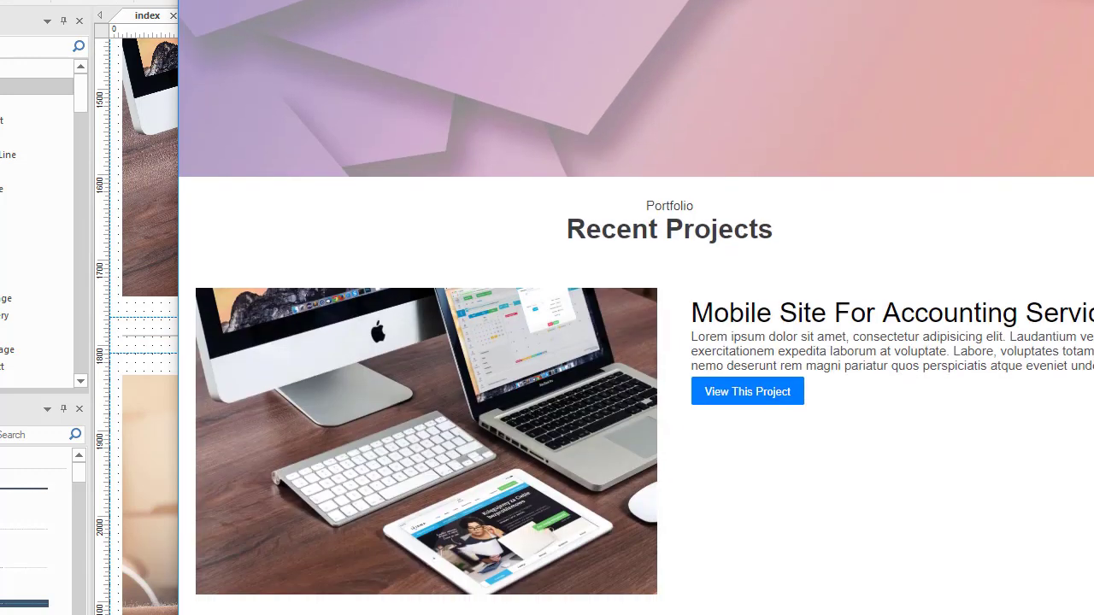
{"action": "scroll", "coordinate": [635, 308], "scroll_direction": "down", "scroll_amount": 5}
{"action": "scroll", "coordinate": [636, 308], "scroll_direction": "up", "scroll_amount": 1}
{"action": "scroll", "coordinate": [636, 307], "scroll_direction": "down", "scroll_amount": 3}
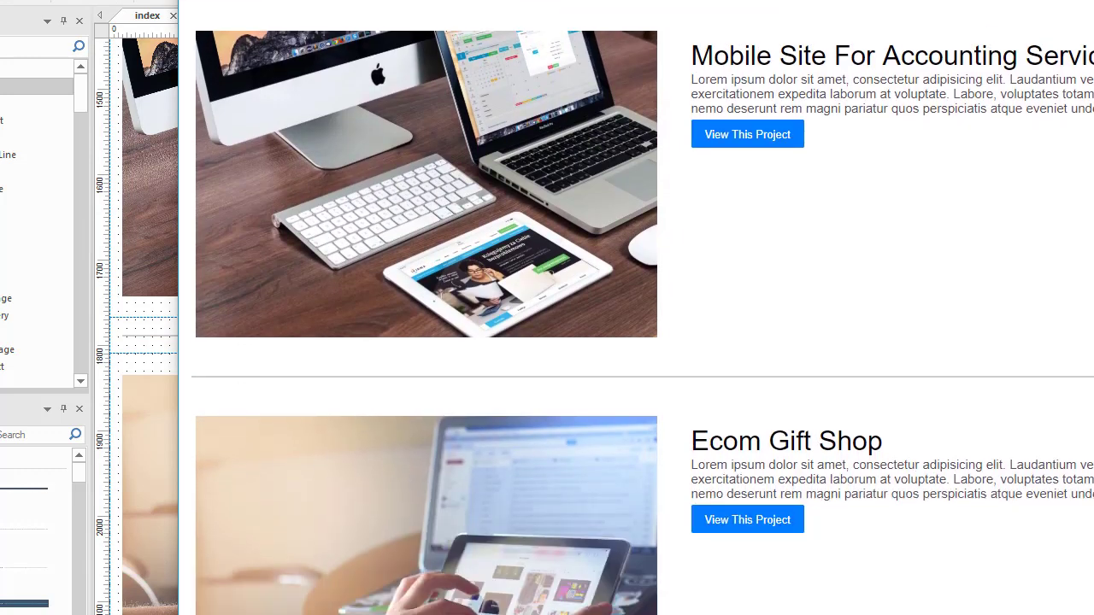
{"action": "scroll", "coordinate": [636, 307], "scroll_direction": "up", "scroll_amount": 2}
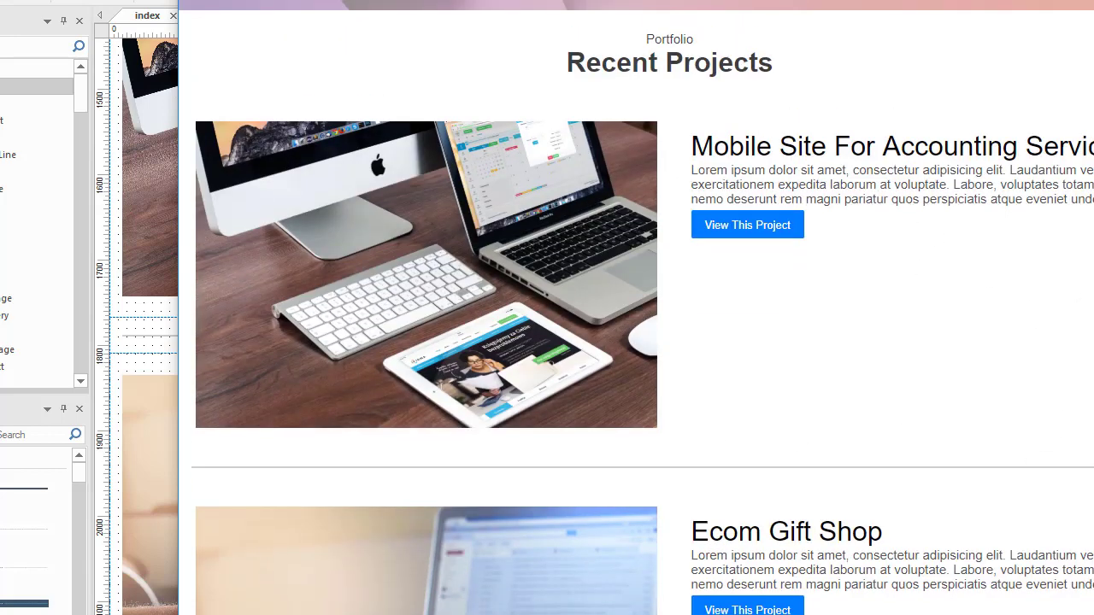
{"action": "scroll", "coordinate": [636, 308], "scroll_direction": "down", "scroll_amount": 4}
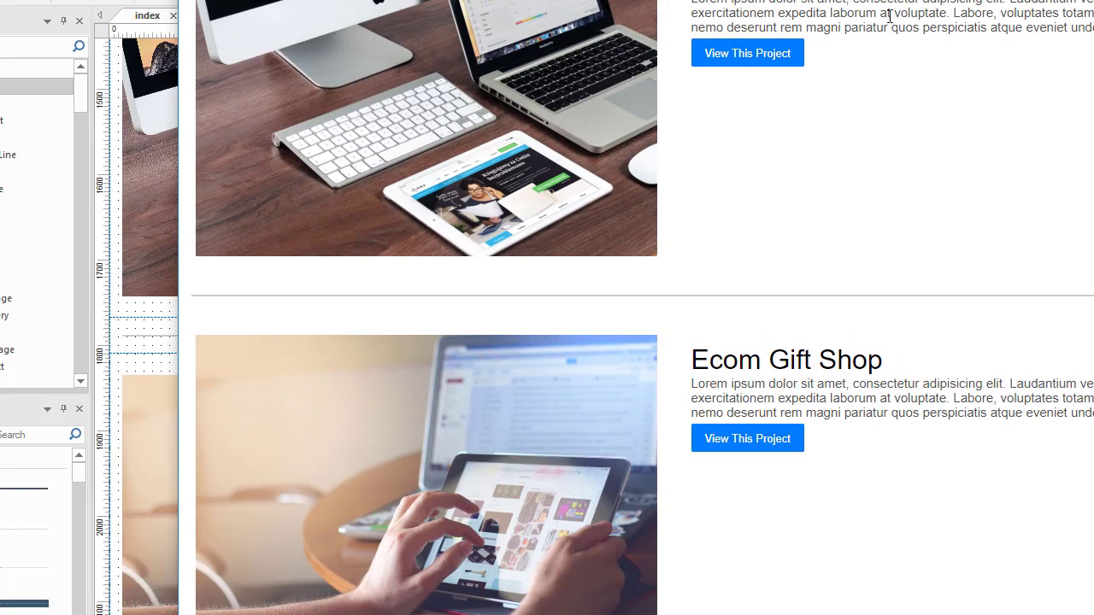
Resize the preview window to check how the project images respond to its width, and close the preview.
{"action": "left_click_drag", "start_coordinate": [632, 0], "coordinate": [498, 3]}
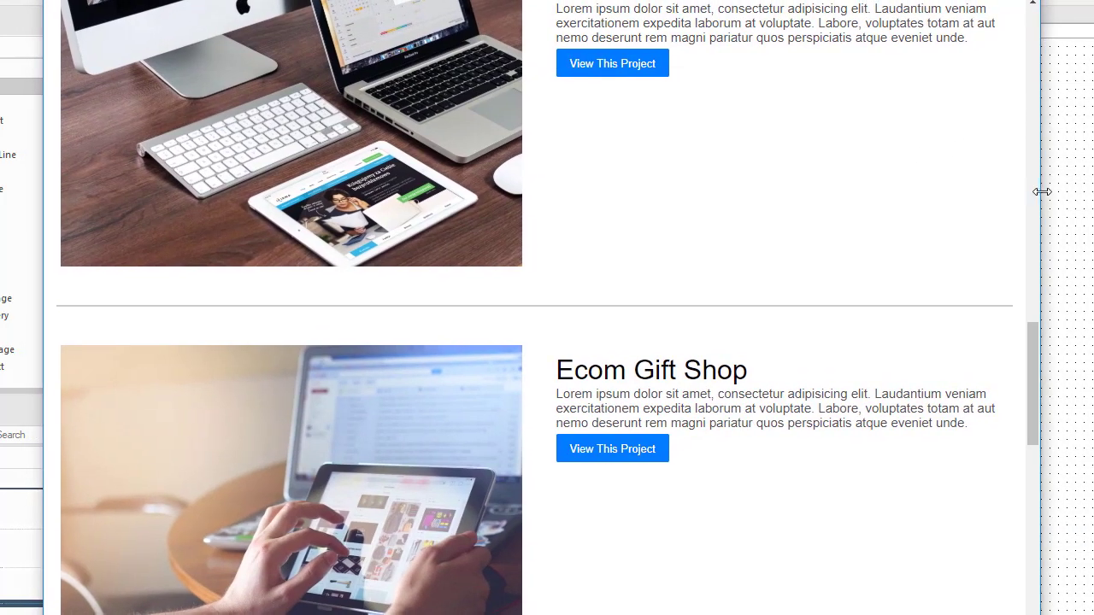
{"action": "left_click_drag", "start_coordinate": [1040, 192], "coordinate": [1068, 70]}
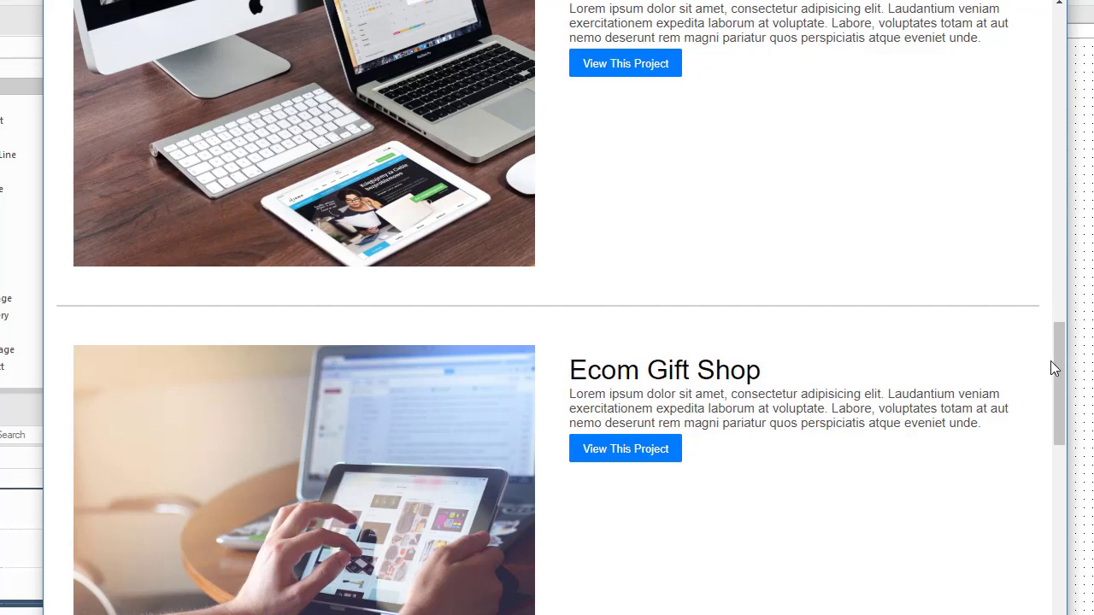
{"action": "left_click_drag", "start_coordinate": [1063, 384], "coordinate": [1064, 372]}
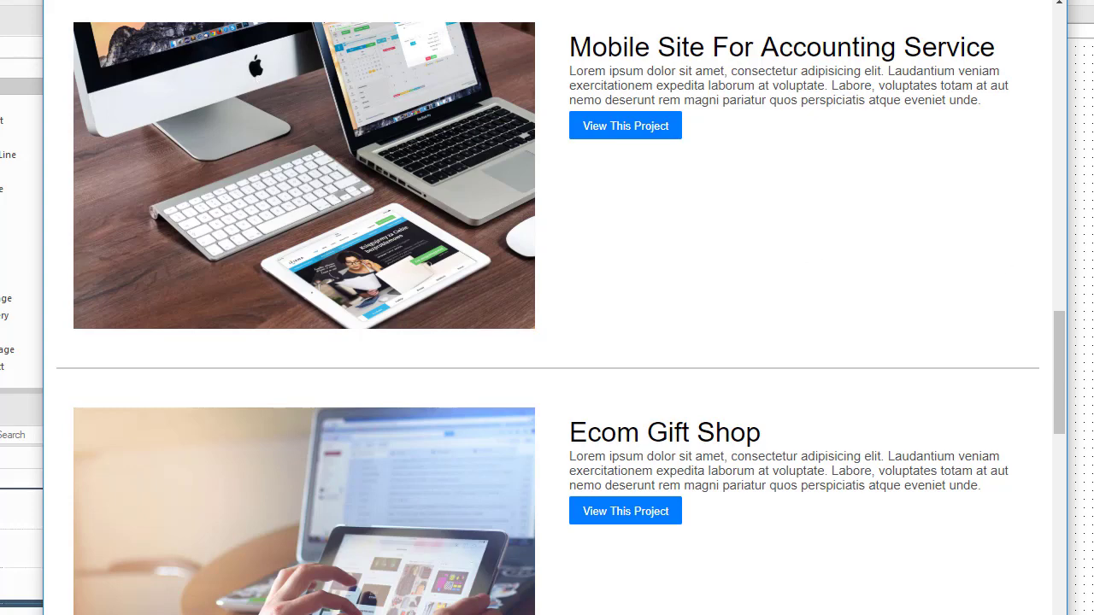
{"action": "mouse_move", "coordinate": [1068, 263]}
{"action": "left_mouse_down"}
{"action": "mouse_move", "coordinate": [981, 279]}
{"action": "mouse_move", "coordinate": [1070, 267]}
{"action": "left_mouse_up"}
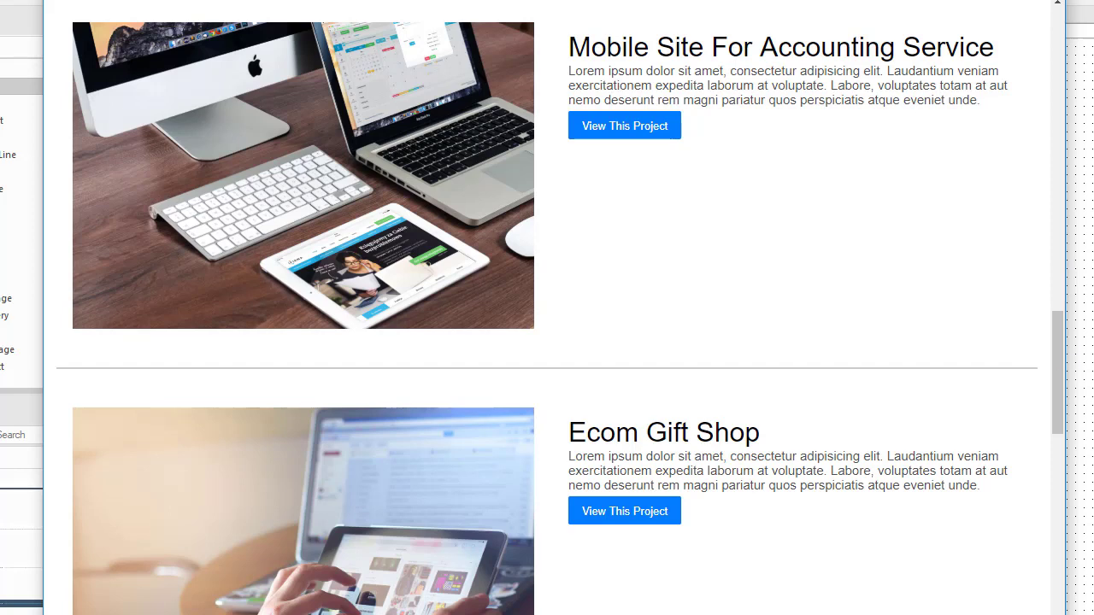
{"action": "key", "text": "alt+F4"}
Move the accounting service image outside the layout grid, inspect its image properties there, and return it to its grid cell.
{"action": "scroll", "coordinate": [524, 324], "scroll_direction": "up", "scroll_amount": 2}
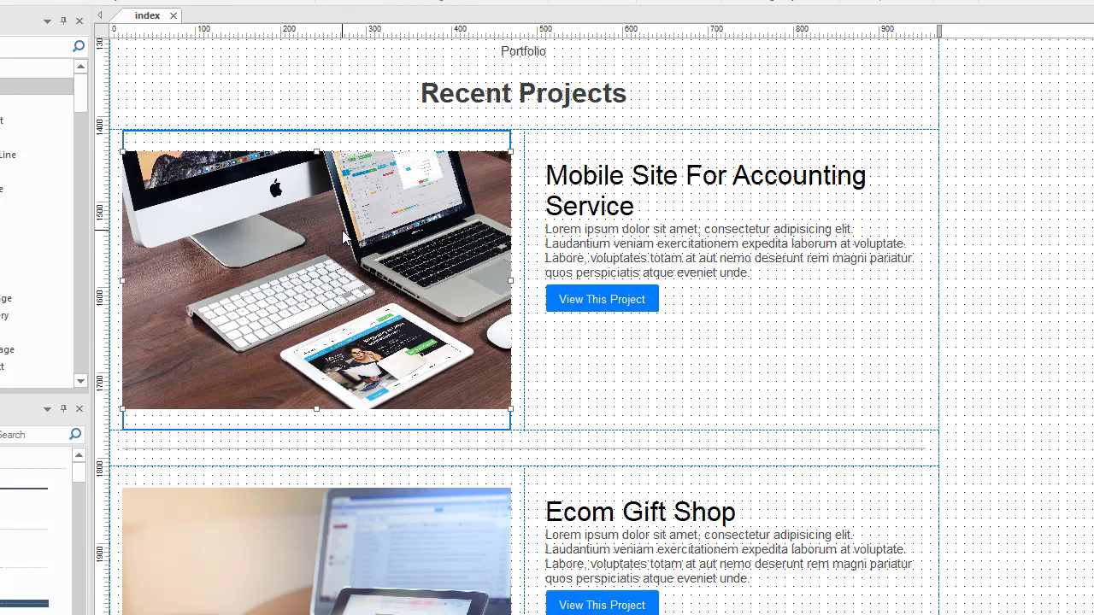
{"action": "left_click_drag", "start_coordinate": [344, 238], "coordinate": [1093, 194]}
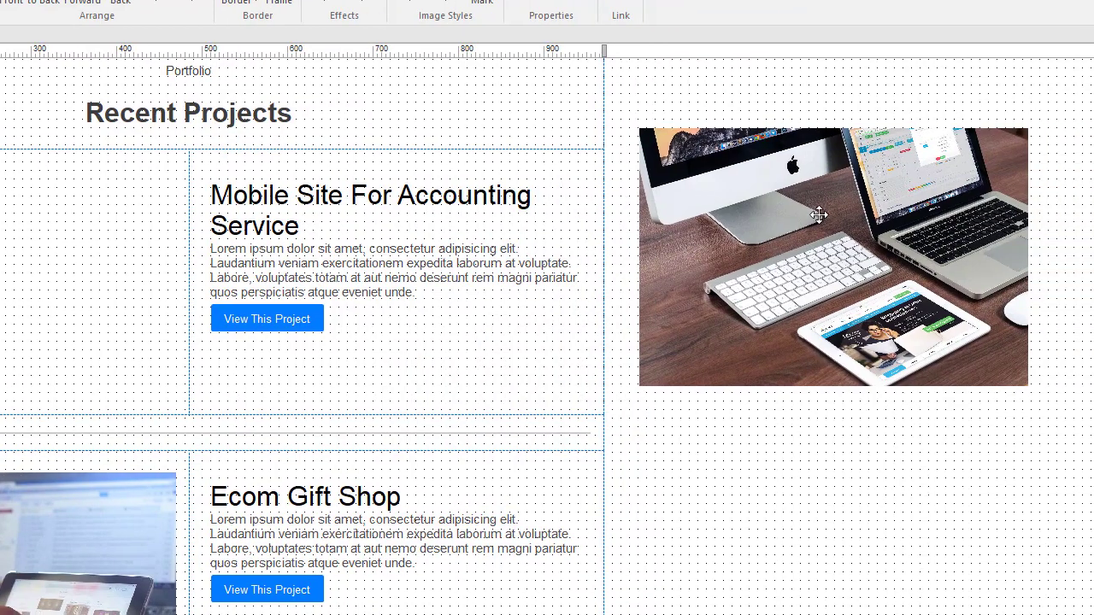
{"action": "double_click", "coordinate": [818, 213]}
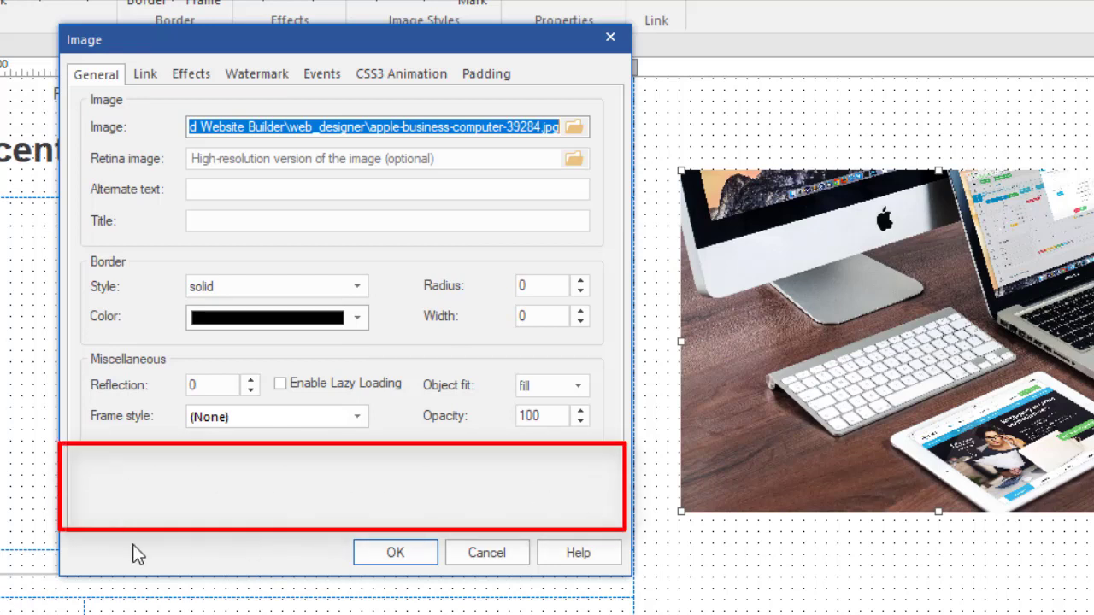
{"action": "left_click", "coordinate": [486, 555]}
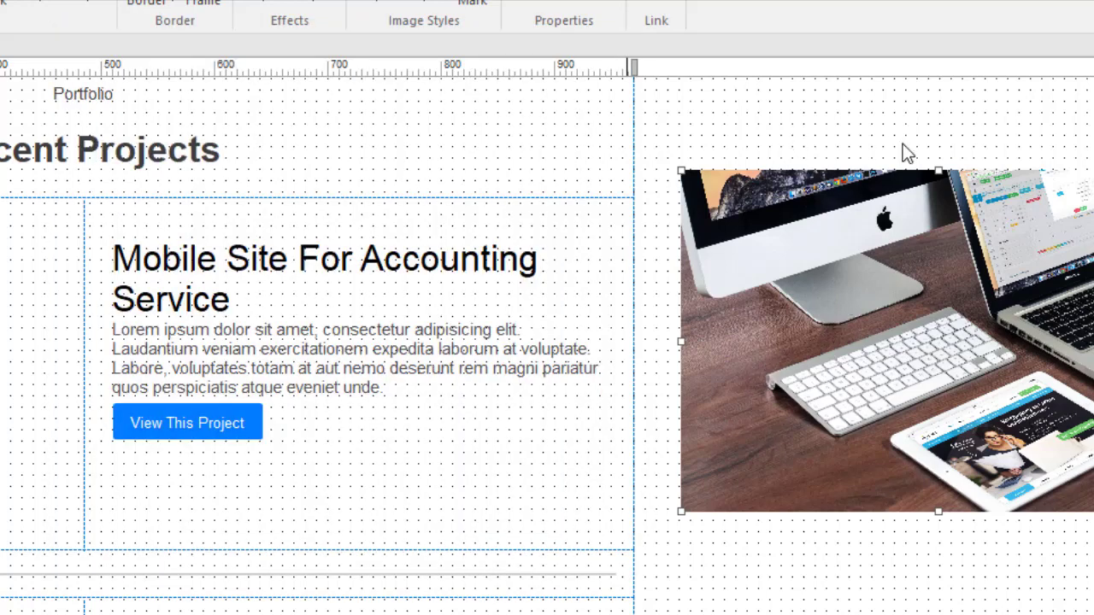
{"action": "left_click_drag", "start_coordinate": [977, 176], "coordinate": [2, 380]}
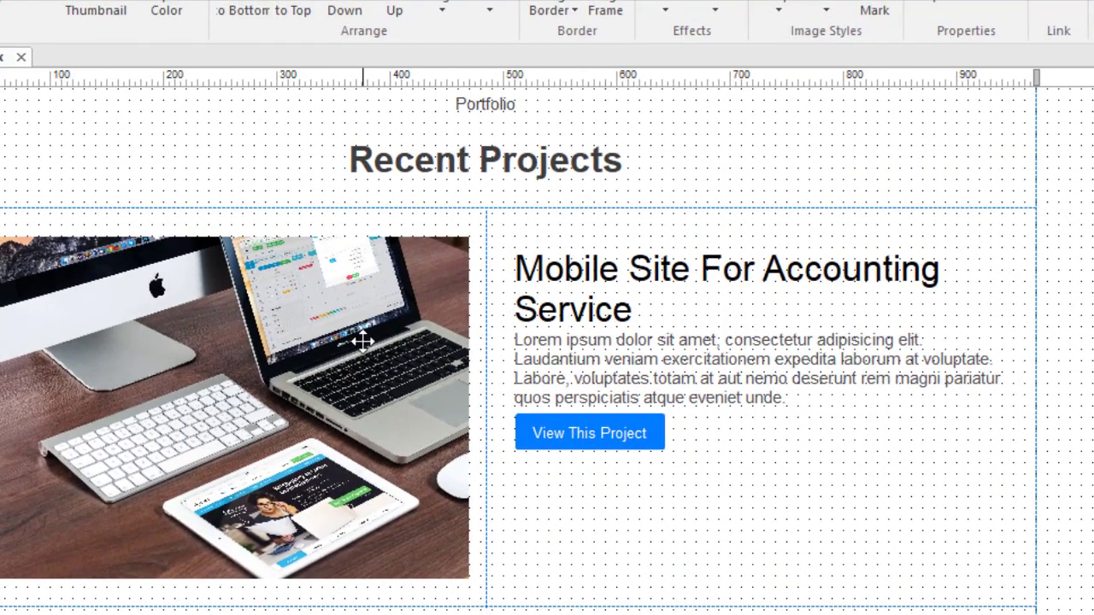
Set the Full width layout option of the accounting service project image to false.
{"action": "double_click", "coordinate": [361, 318]}
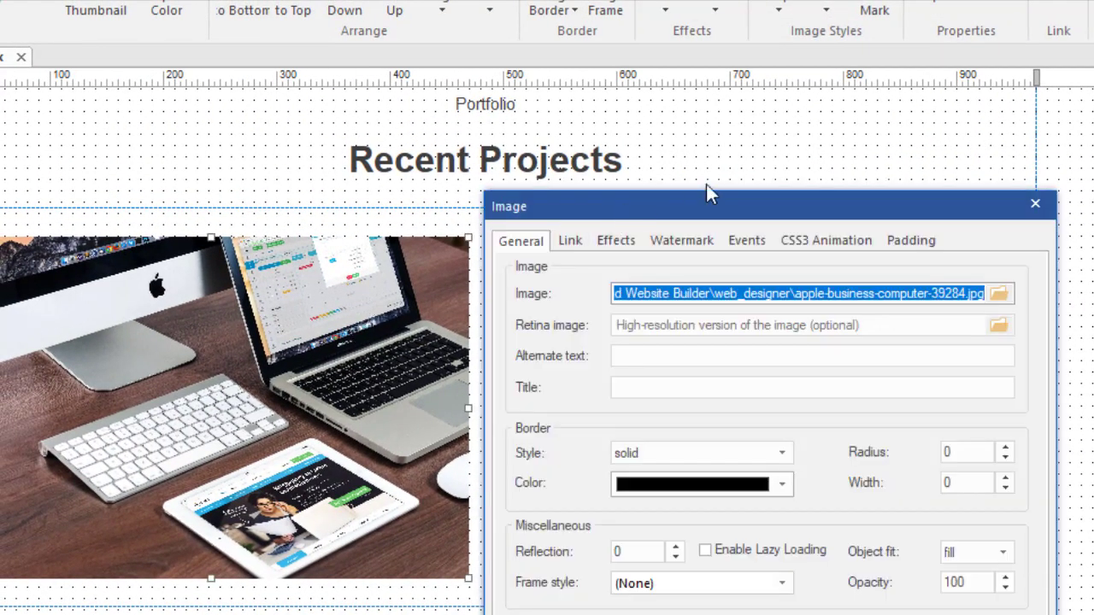
{"action": "left_click_drag", "start_coordinate": [690, 195], "coordinate": [652, 0]}
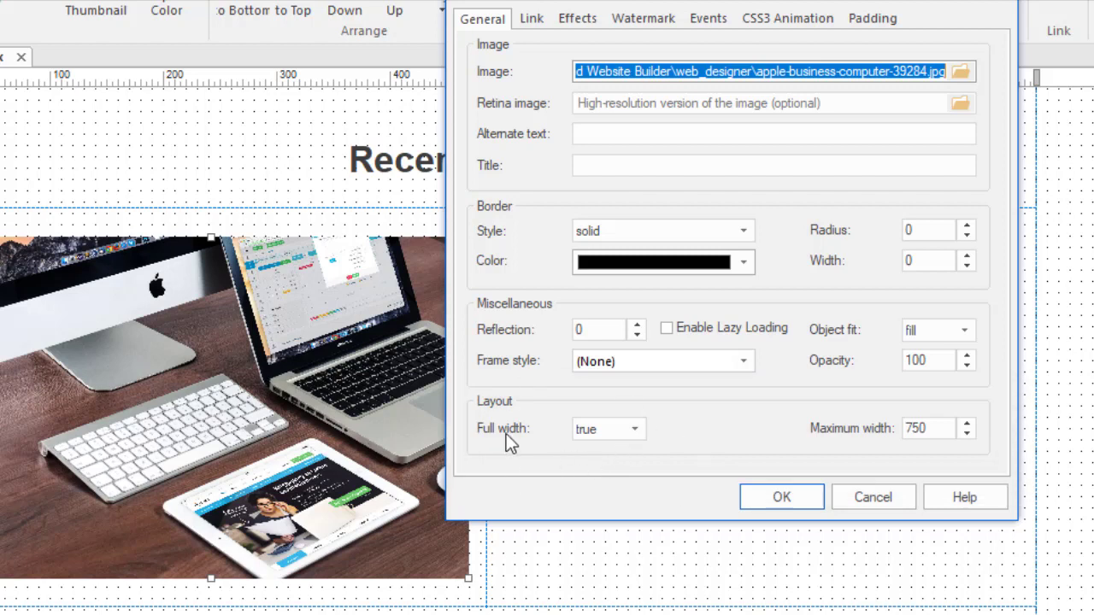
{"action": "left_click", "coordinate": [638, 430]}
{"action": "left_click", "coordinate": [593, 447]}
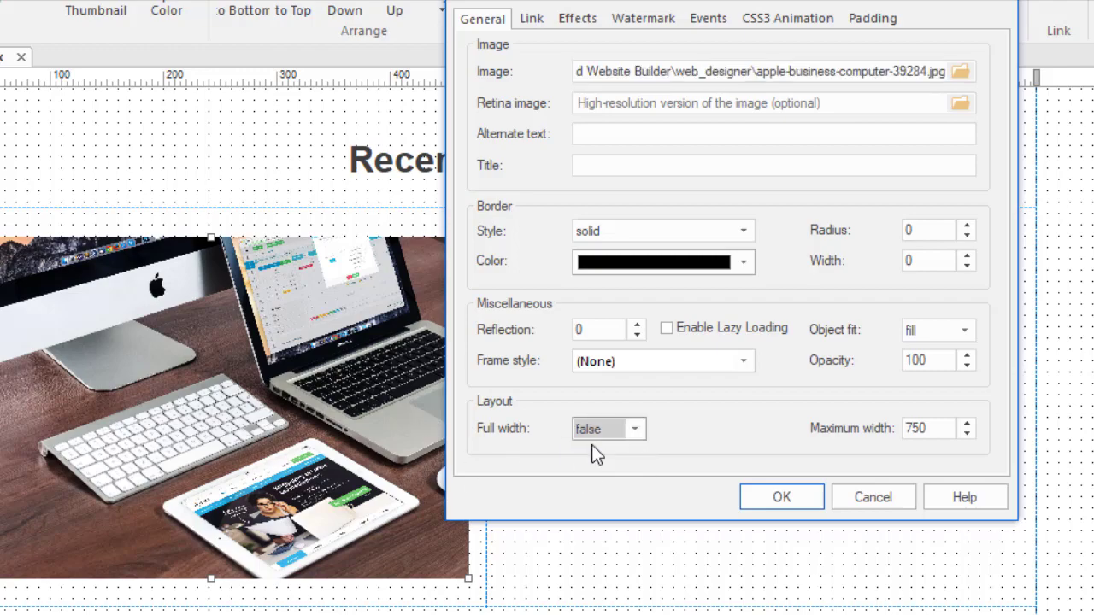
{"action": "left_click", "coordinate": [778, 498]}
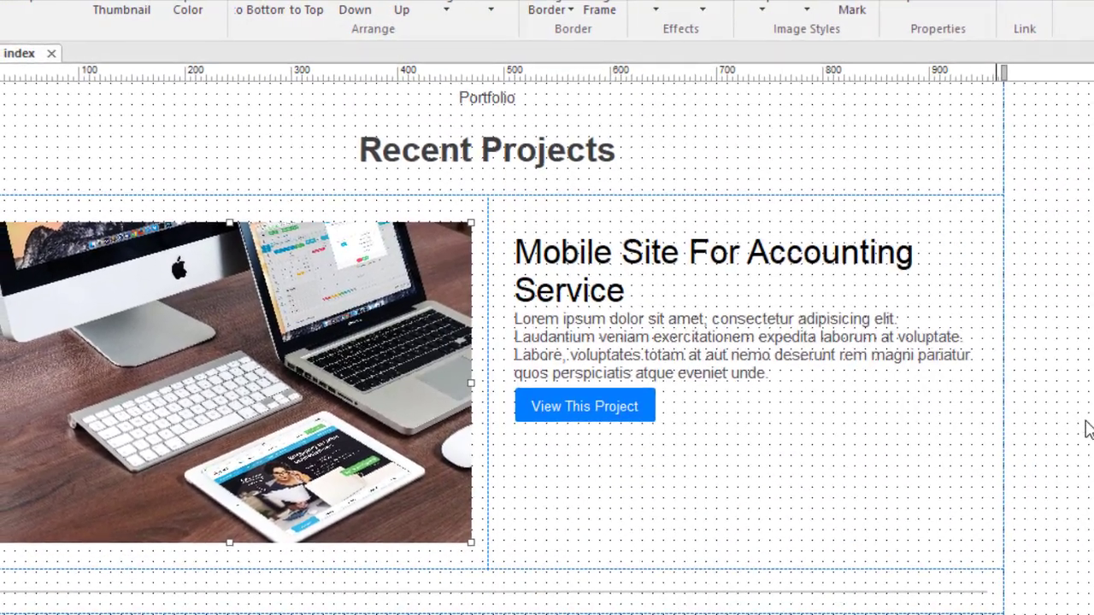
{"action": "left_click", "coordinate": [1087, 418]}
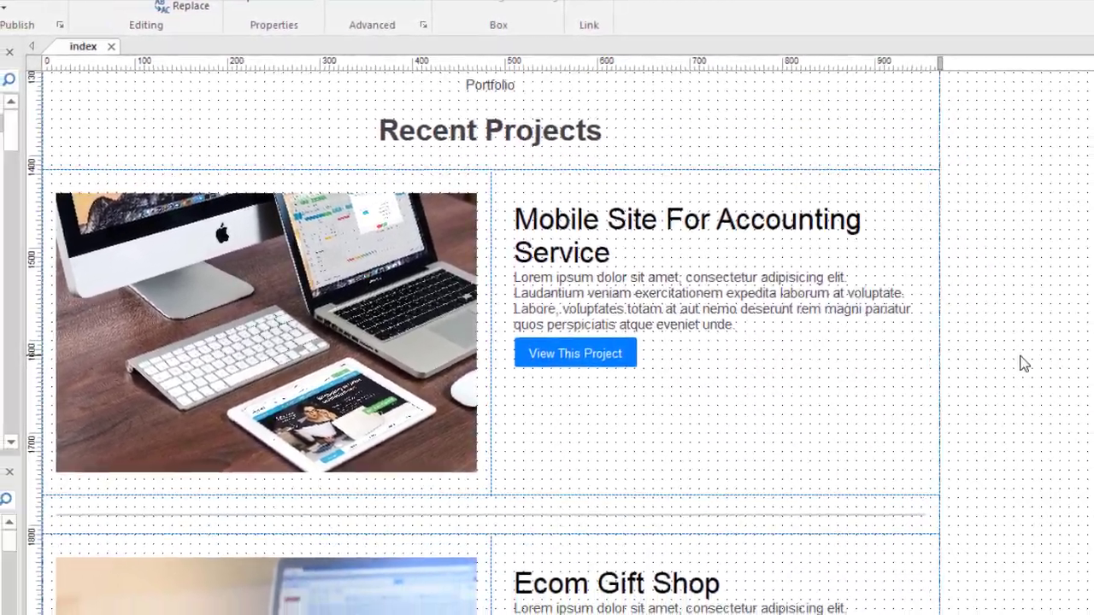
Preview the page again and compare the accounting service image with the Ecom Gift Shop image.
{"action": "key", "text": "F5"}
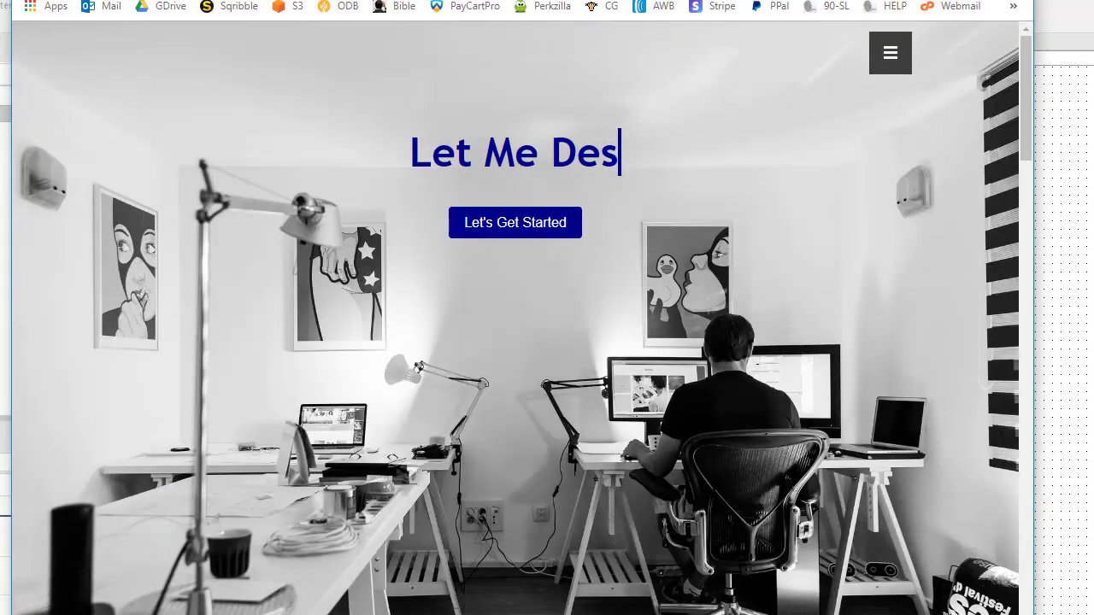
{"action": "scroll", "coordinate": [601, 311], "scroll_direction": "down", "scroll_amount": 15}
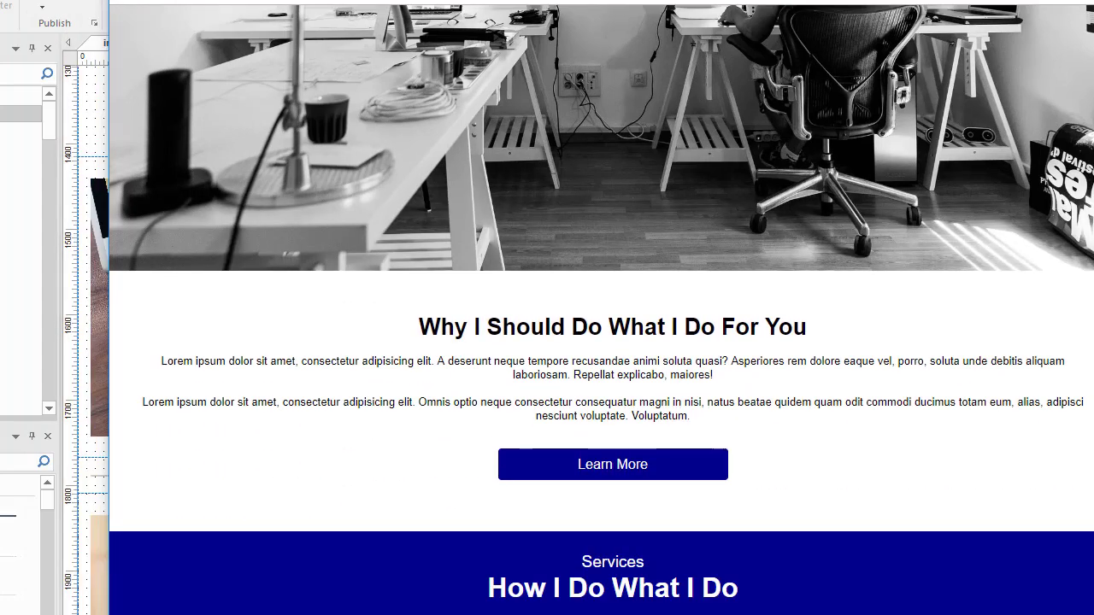
{"action": "scroll", "coordinate": [601, 310], "scroll_direction": "down", "scroll_amount": 5}
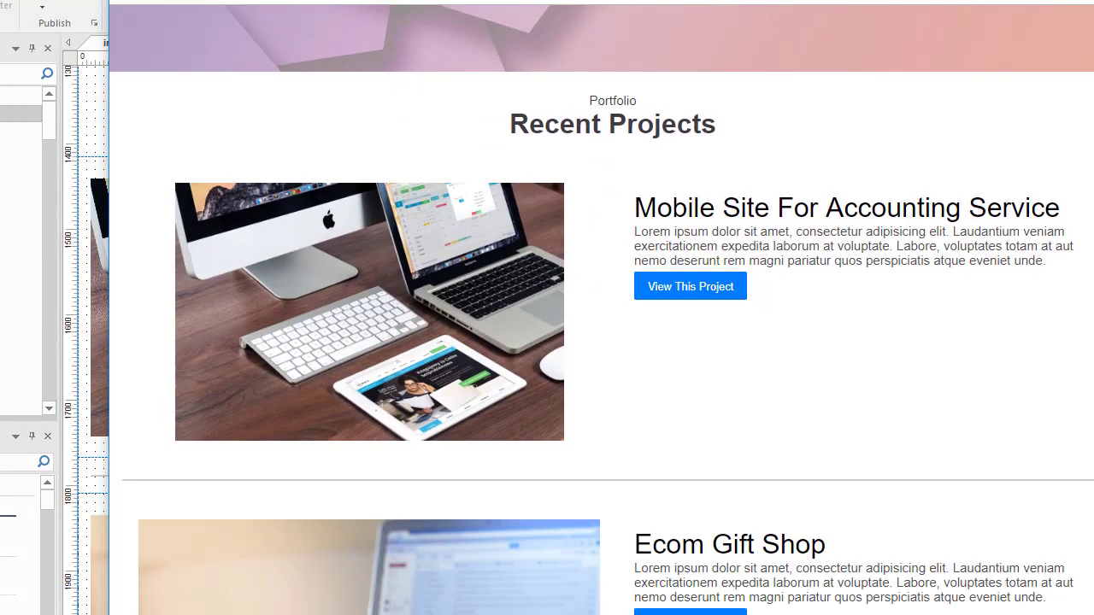
{"action": "scroll", "coordinate": [1088, 378], "scroll_direction": "down", "scroll_amount": 2}
{"action": "scroll", "coordinate": [1088, 379], "scroll_direction": "up", "scroll_amount": 4}
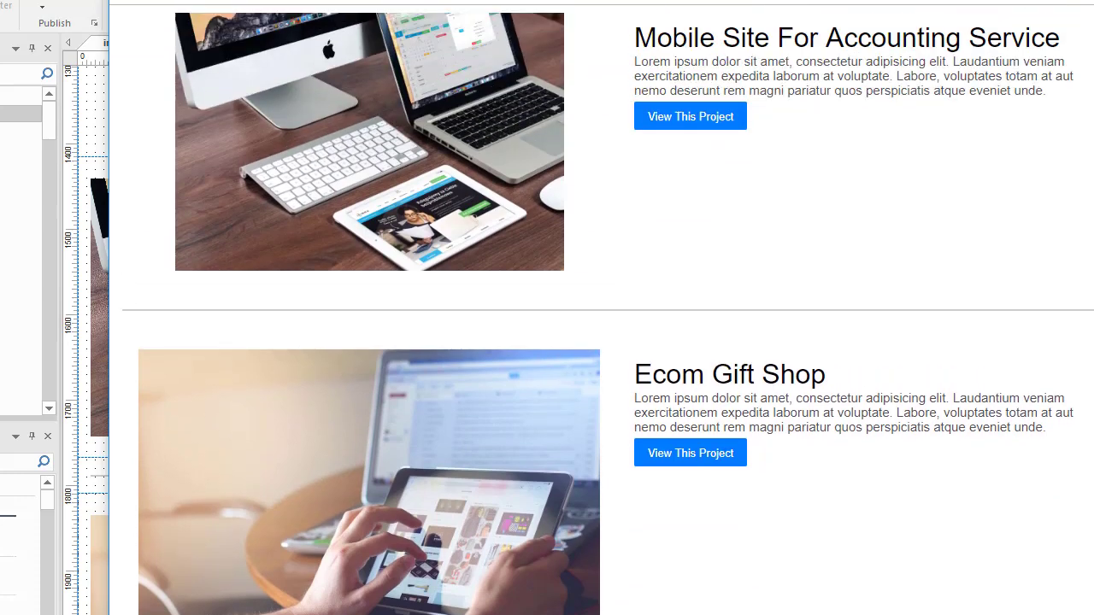
{"action": "scroll", "coordinate": [1089, 378], "scroll_direction": "down", "scroll_amount": 1}
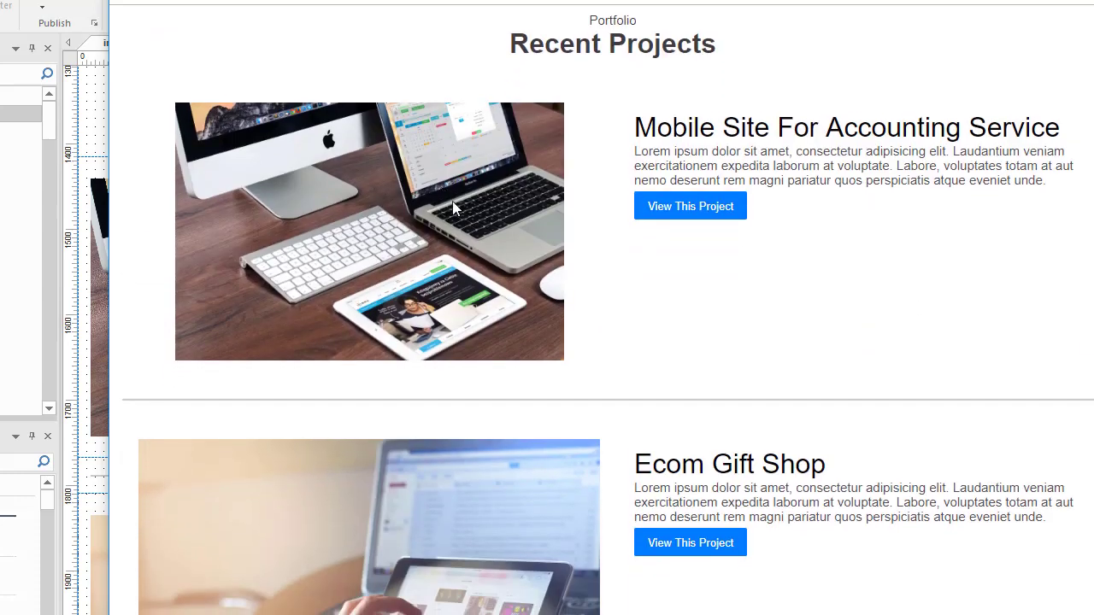
{"action": "scroll", "coordinate": [607, 310], "scroll_direction": "down", "scroll_amount": 1}
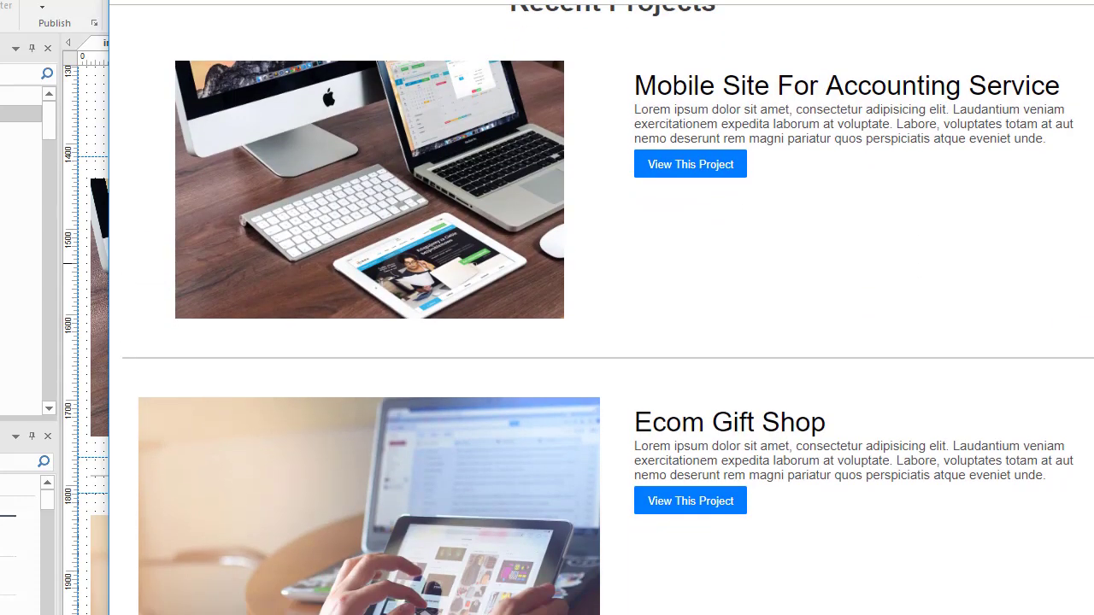
Narrow and widen the preview window to compare how the two project images scale, and close the preview.
{"action": "left_click_drag", "start_coordinate": [1092, 248], "coordinate": [678, 273]}
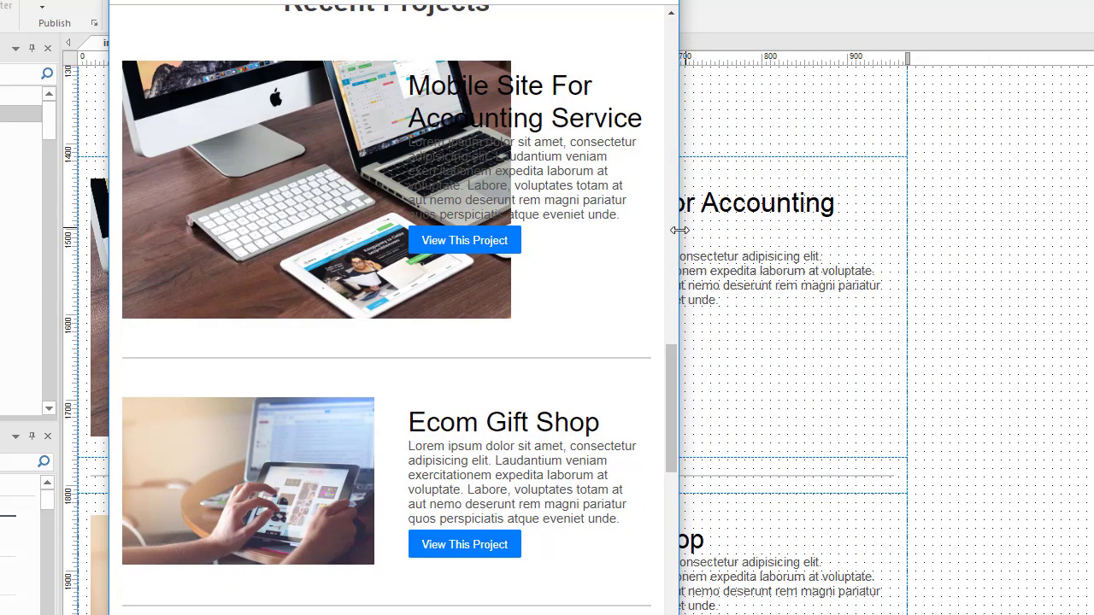
{"action": "left_click_drag", "start_coordinate": [679, 230], "coordinate": [620, 309]}
{"action": "left_click_drag", "start_coordinate": [880, 268], "coordinate": [1091, 267]}
{"action": "key", "text": "alt+F4"}
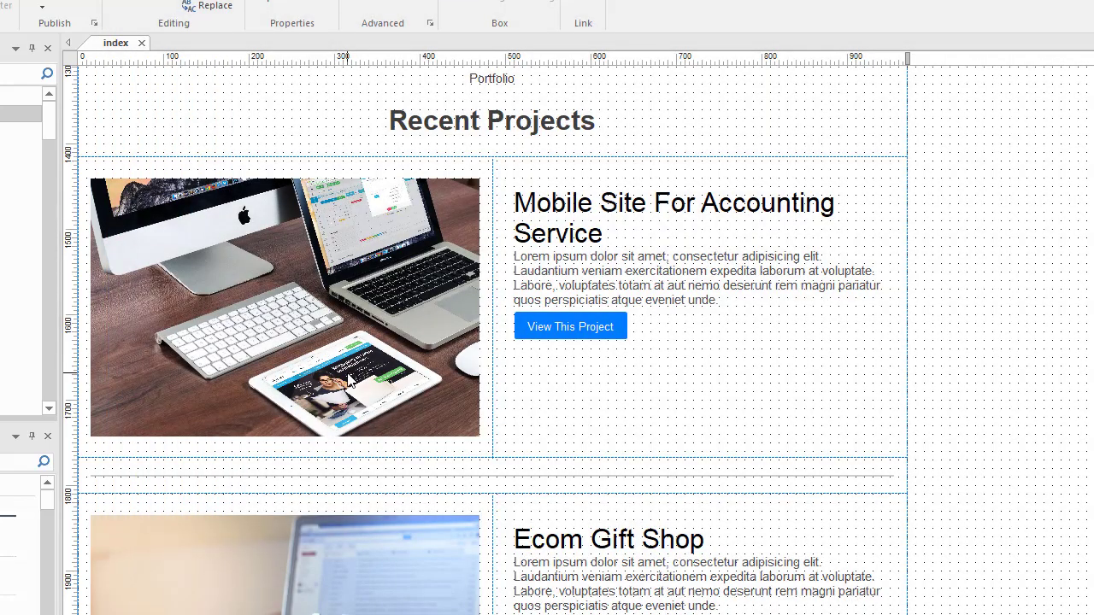
Set the Full width layout option of the accounting service project image to true.
{"action": "double_click", "coordinate": [381, 289]}
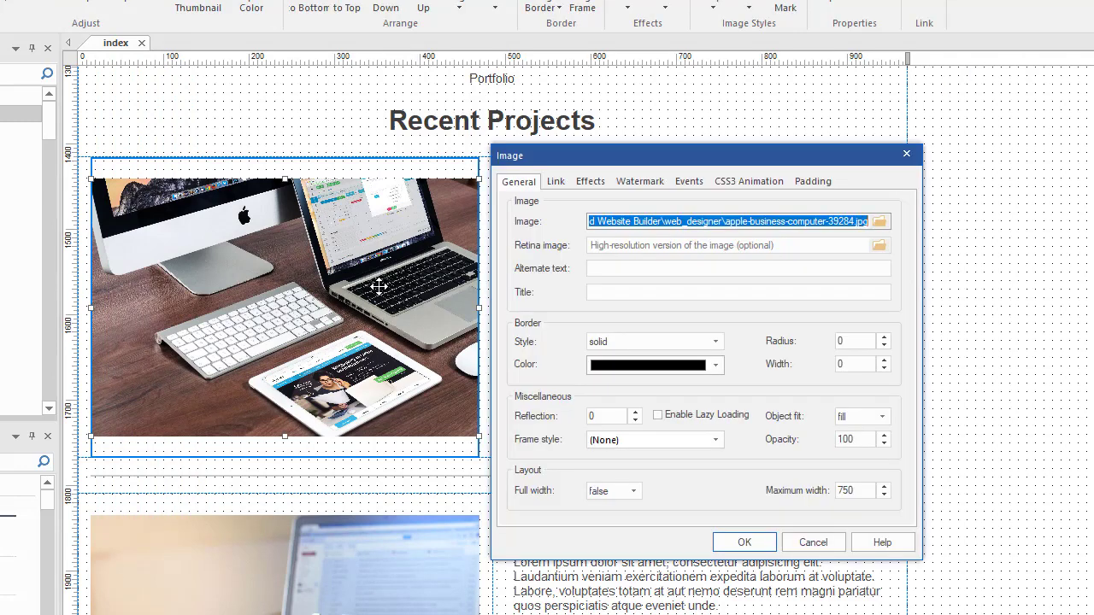
{"action": "left_click", "coordinate": [637, 493]}
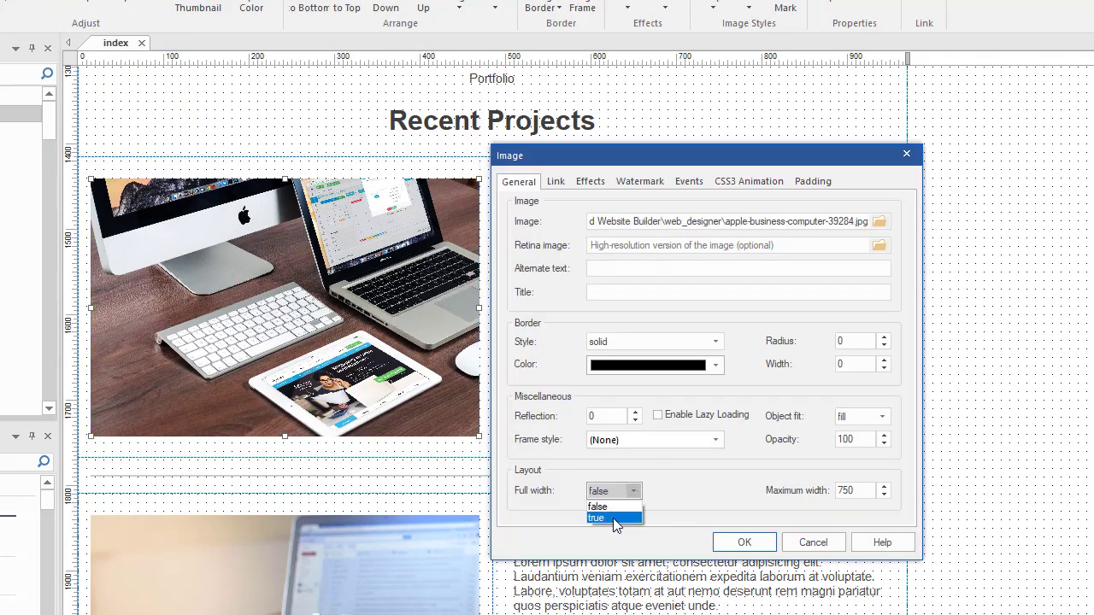
{"action": "left_click", "coordinate": [614, 514]}
{"action": "left_click", "coordinate": [740, 542]}
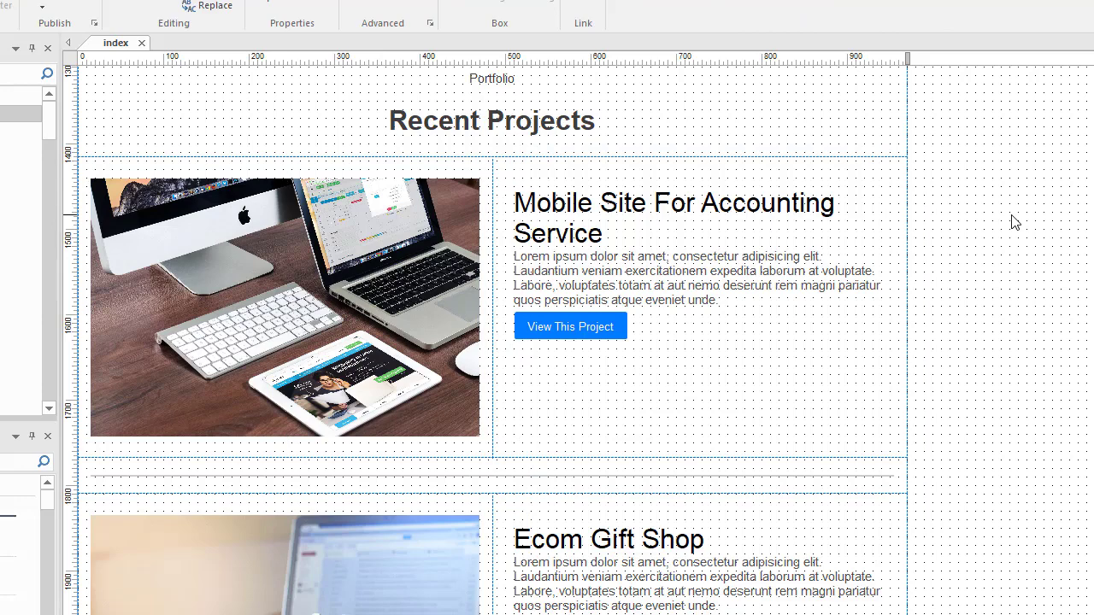
Preview the page, check the responsive scaling of the Recent Projects images at different window widths, and close the preview.
{"action": "key", "text": "F5"}
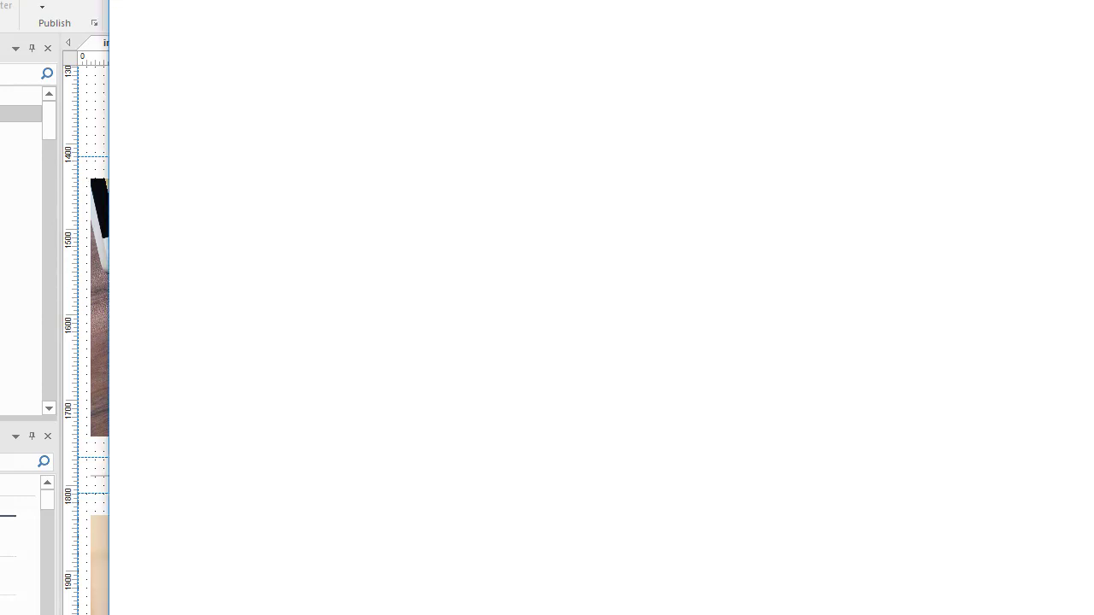
{"action": "scroll", "coordinate": [601, 308], "scroll_direction": "down", "scroll_amount": 20}
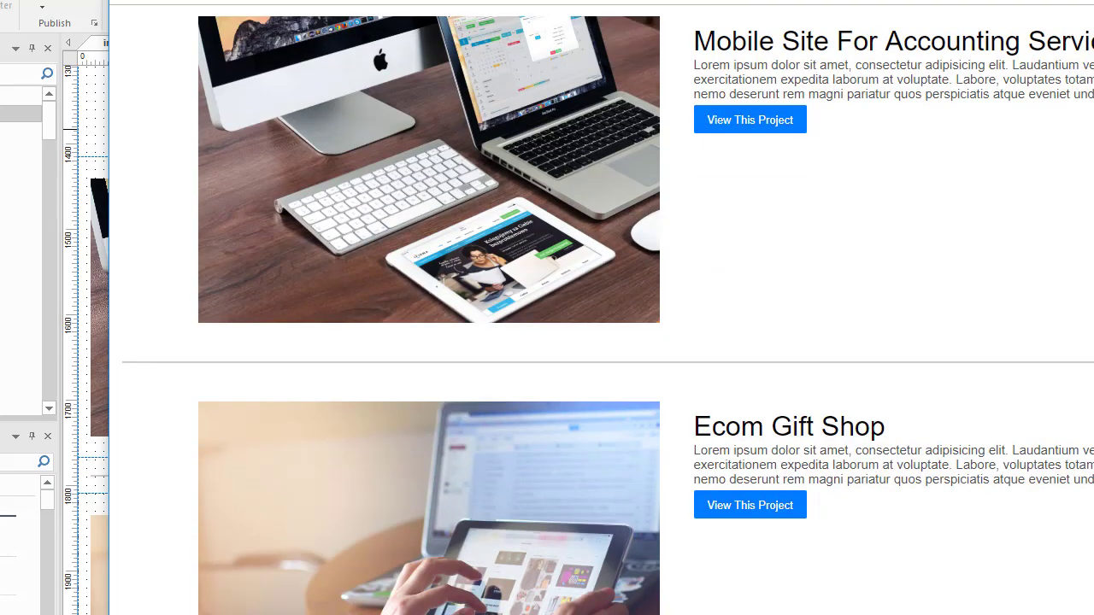
{"action": "left_click_drag", "start_coordinate": [1085, 154], "coordinate": [1092, 188]}
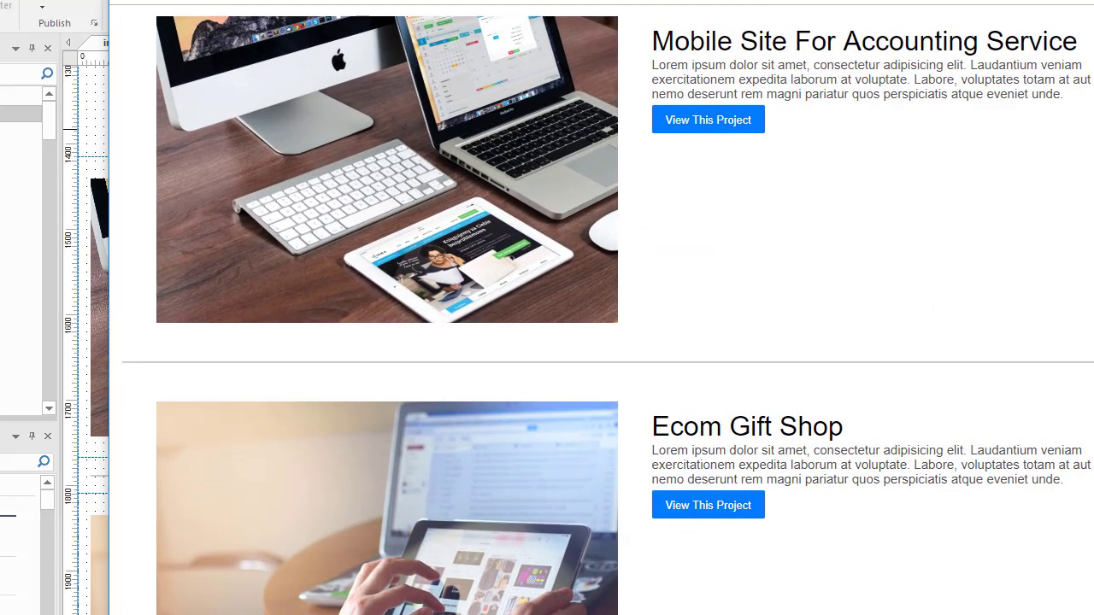
{"action": "scroll", "coordinate": [607, 315], "scroll_direction": "up", "scroll_amount": 1}
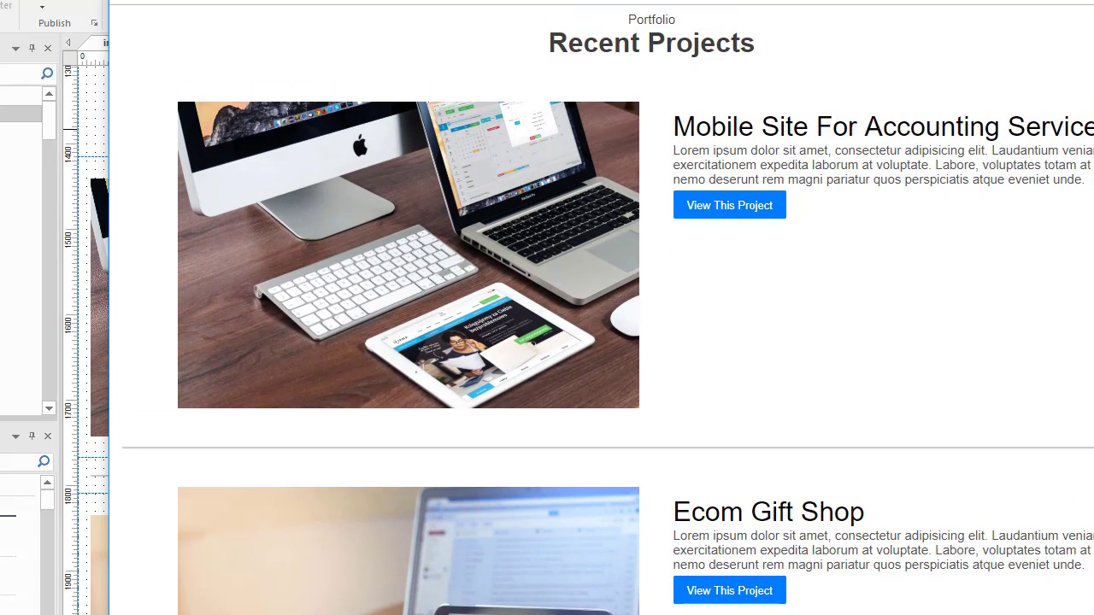
{"action": "key", "text": "alt+F4"}
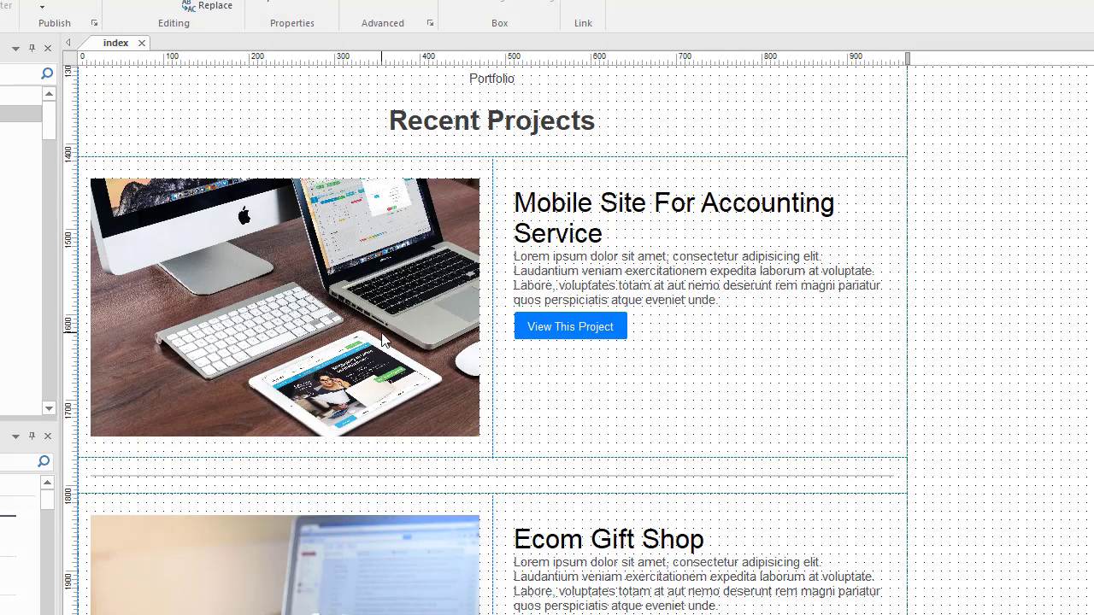
Open the properties of the layout grid holding the accounting service project, examine its maximum width setting, and close them.
{"action": "left_click", "coordinate": [896, 166]}
{"action": "double_click", "coordinate": [896, 166]}
{"action": "left_click_drag", "start_coordinate": [732, 129], "coordinate": [667, 2]}
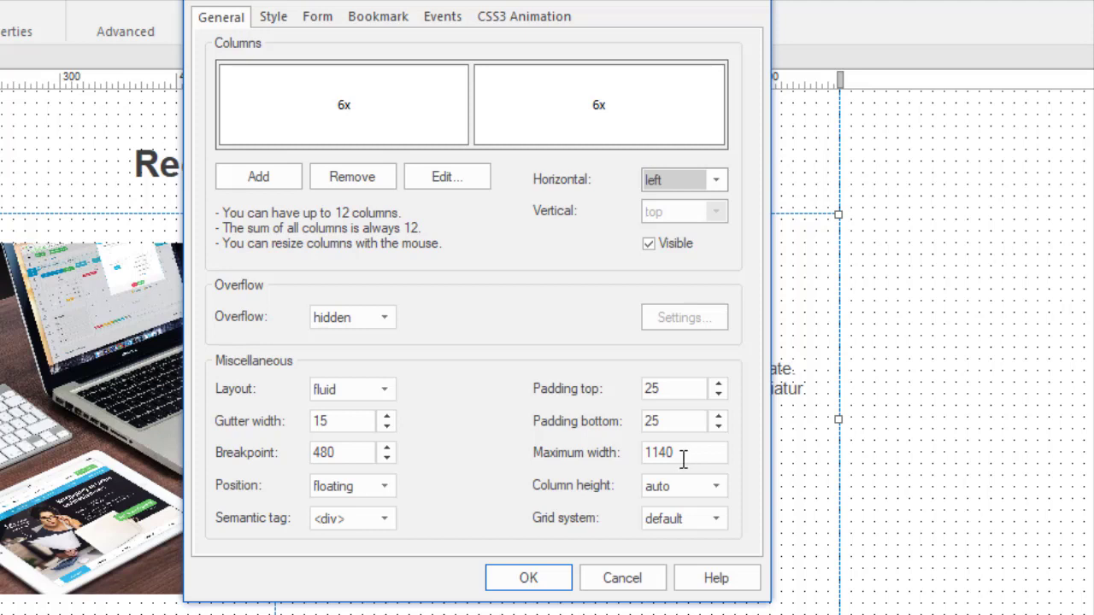
{"action": "left_click", "coordinate": [562, 578]}
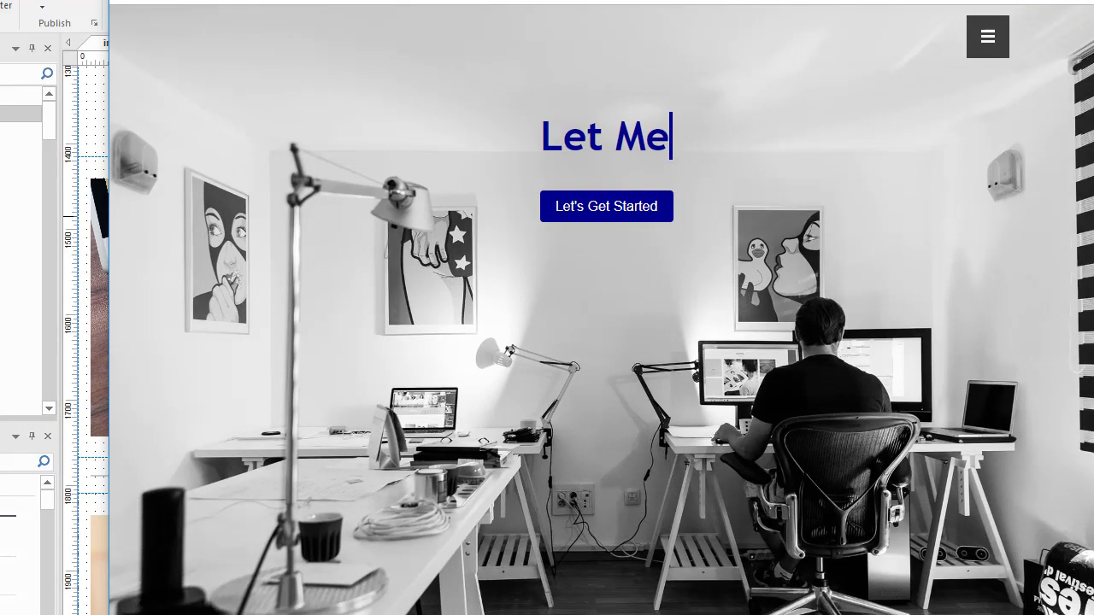
Preview the page, widen the window to check how the accounting service project scales within its grid, and close the preview.
{"action": "scroll", "coordinate": [602, 325], "scroll_direction": "down", "scroll_amount": 15}
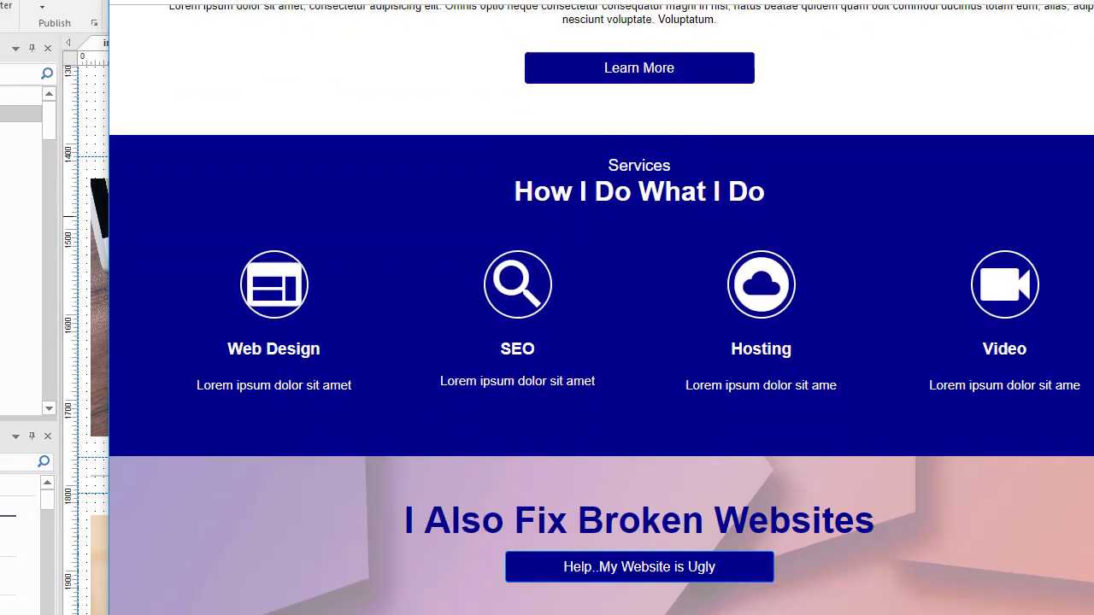
{"action": "scroll", "coordinate": [602, 325], "scroll_direction": "up", "scroll_amount": 2}
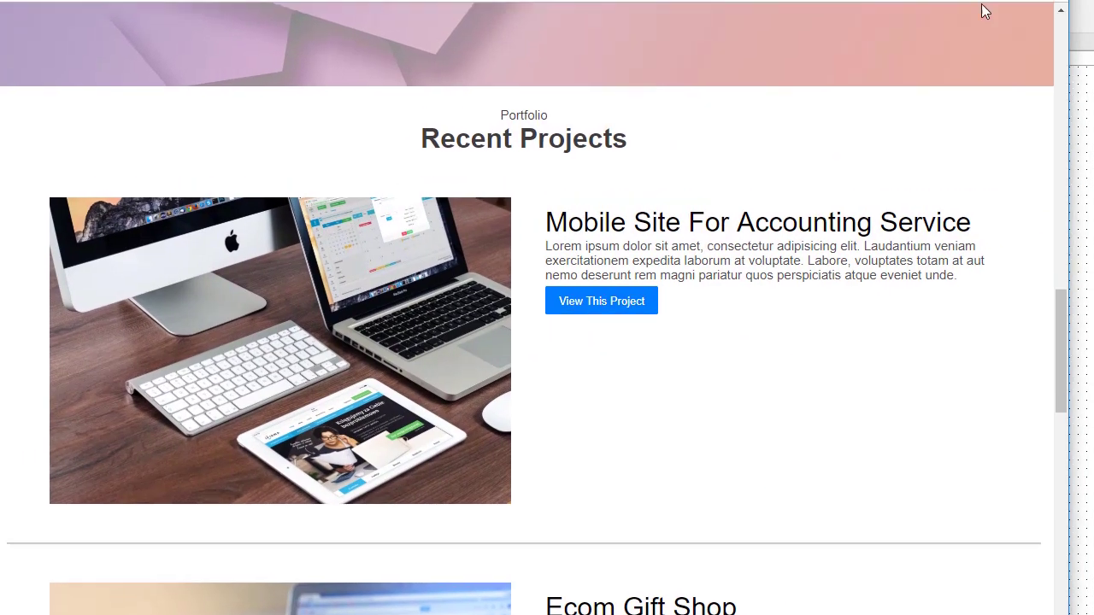
{"action": "left_click_drag", "start_coordinate": [1067, 176], "coordinate": [1093, 178]}
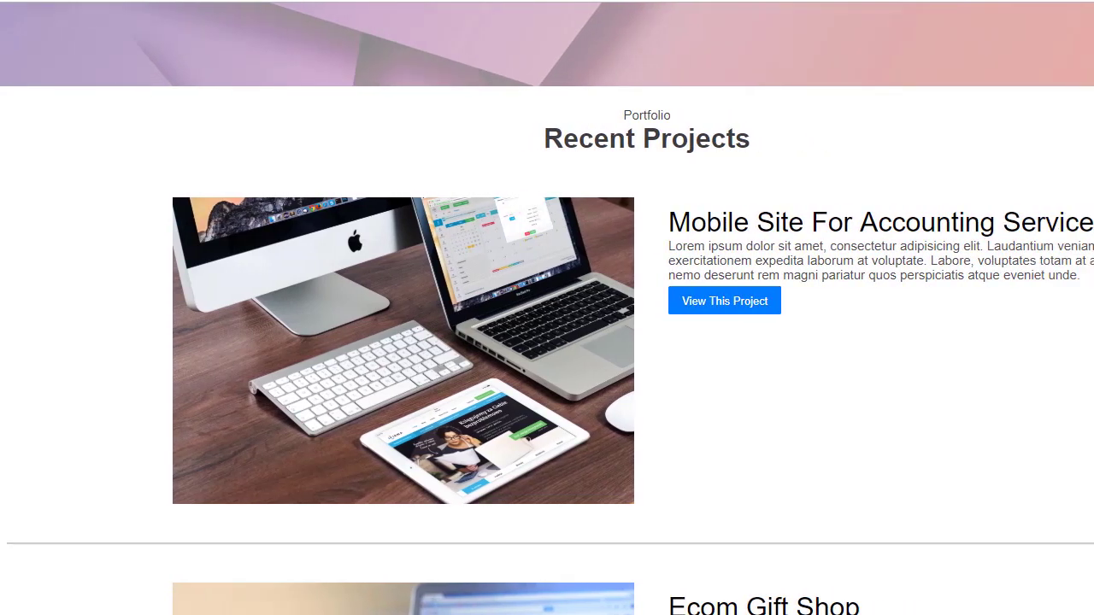
{"action": "left_click_drag", "start_coordinate": [1093, 334], "coordinate": [1093, 364]}
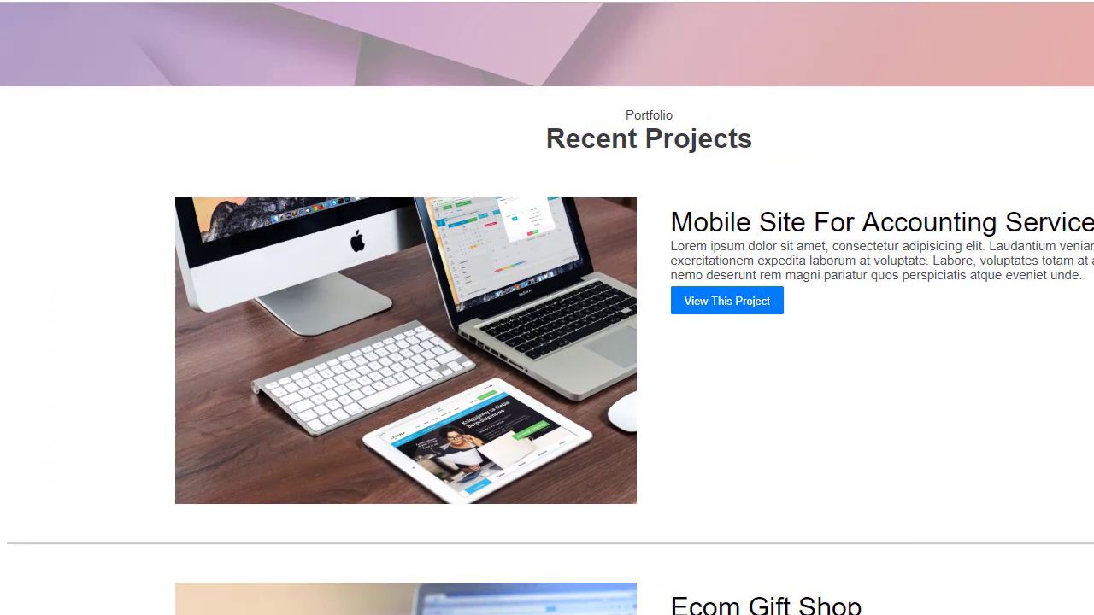
{"action": "mouse_move", "coordinate": [1093, 359]}
{"action": "left_mouse_down"}
{"action": "mouse_move", "coordinate": [866, 359]}
{"action": "mouse_move", "coordinate": [1093, 359]}
{"action": "left_mouse_up"}
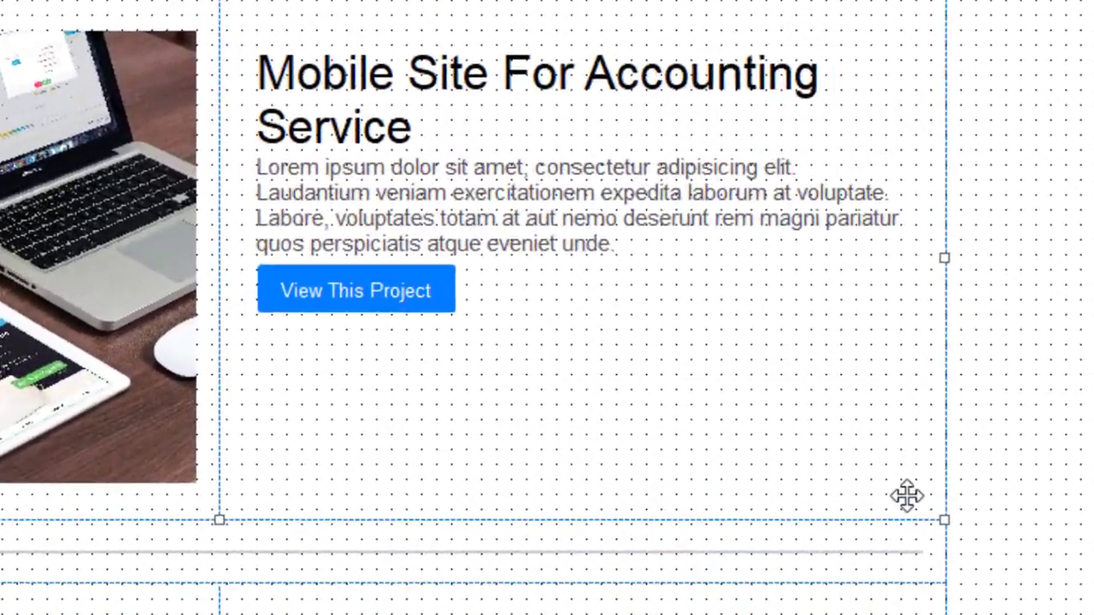
Set the maximum width of the accounting service project's layout grid to 320.
{"action": "double_click", "coordinate": [898, 471]}
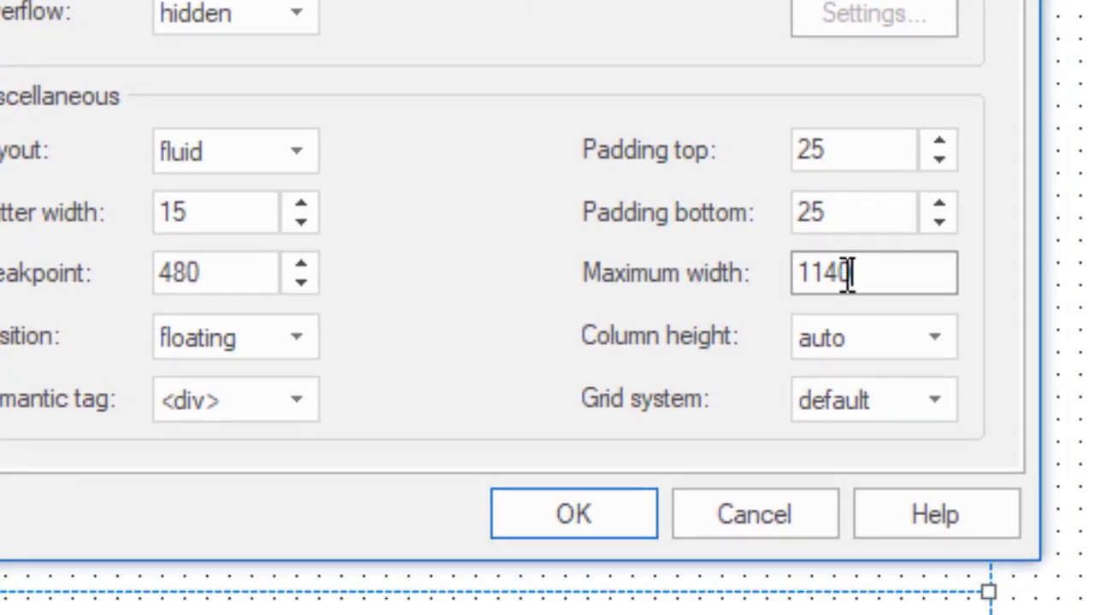
{"action": "left_click_drag", "start_coordinate": [847, 274], "coordinate": [789, 272]}
{"action": "type", "text": "320"}
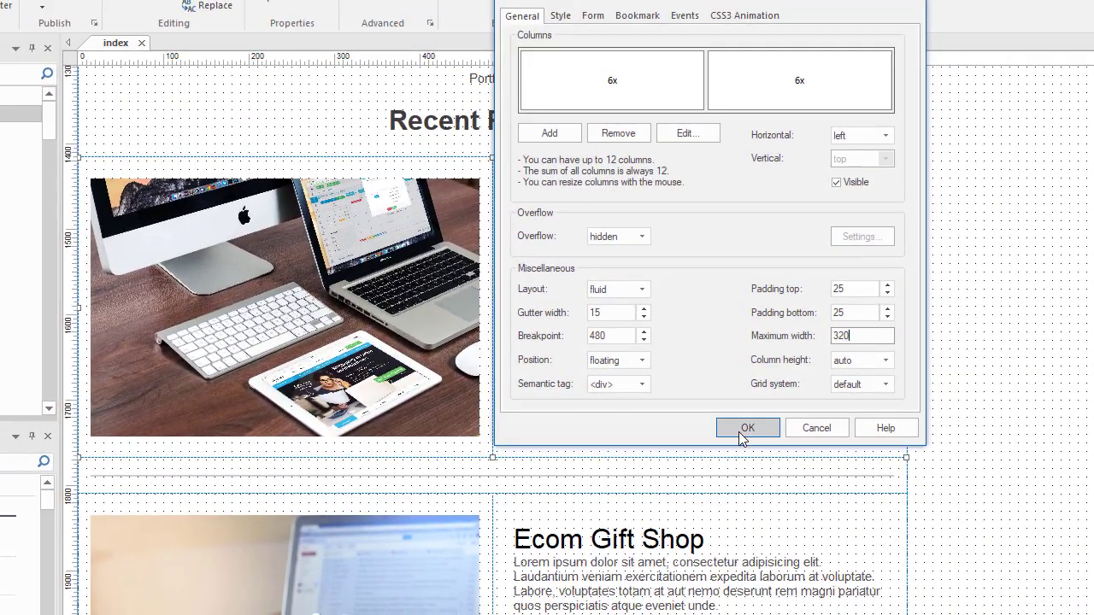
{"action": "left_click", "coordinate": [744, 430]}
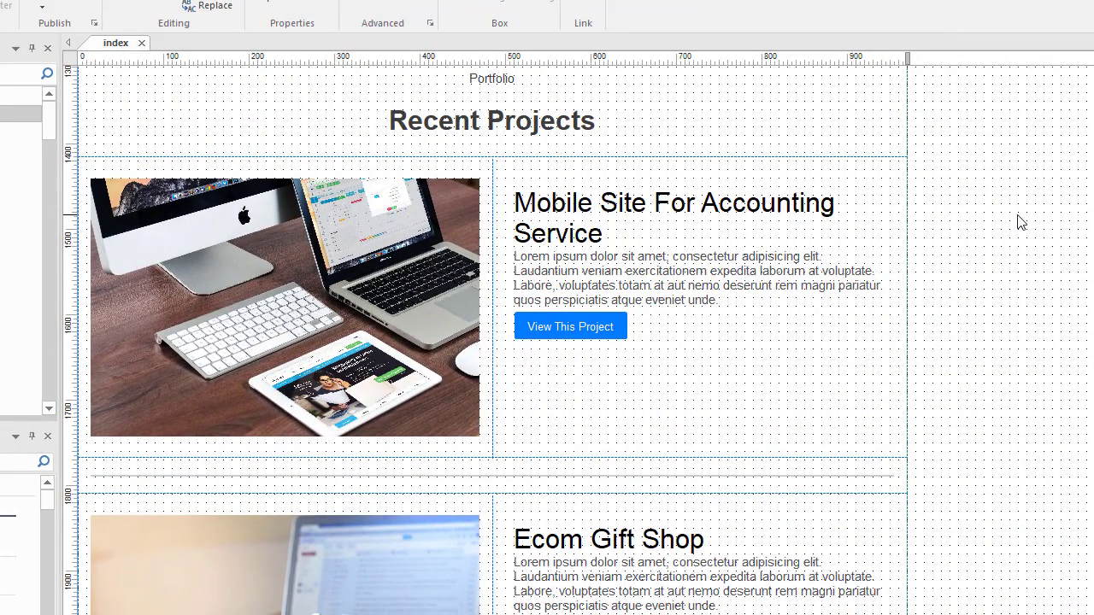
Preview the page, compare the accounting service grid with the Ecom Gift Shop grid at narrower and wider window widths, and close the preview.
{"action": "key", "text": "F5"}
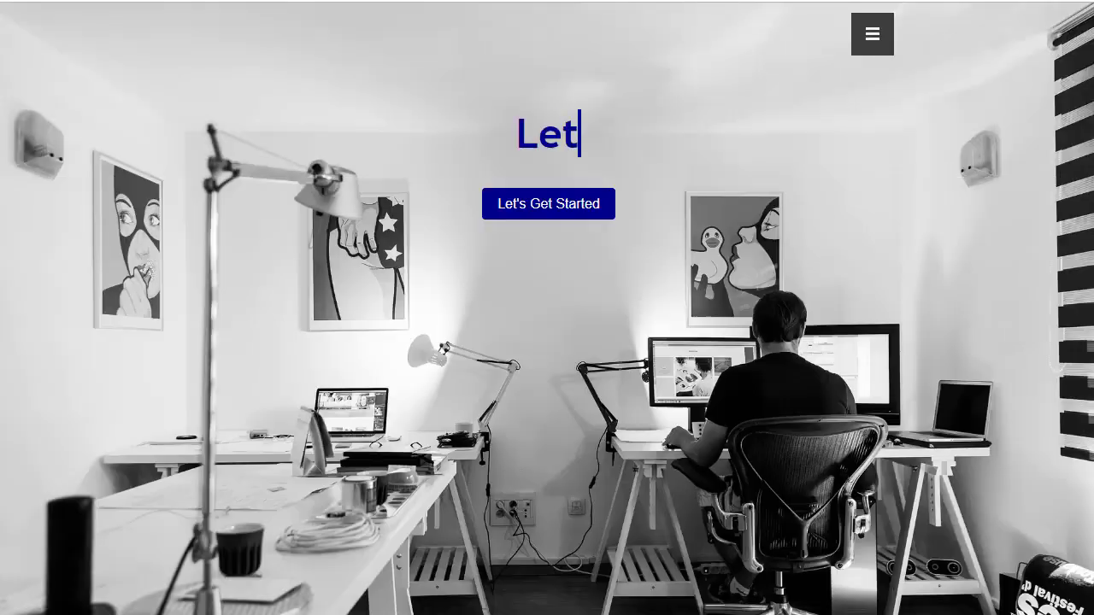
{"action": "scroll", "coordinate": [547, 308], "scroll_direction": "down", "scroll_amount": 15}
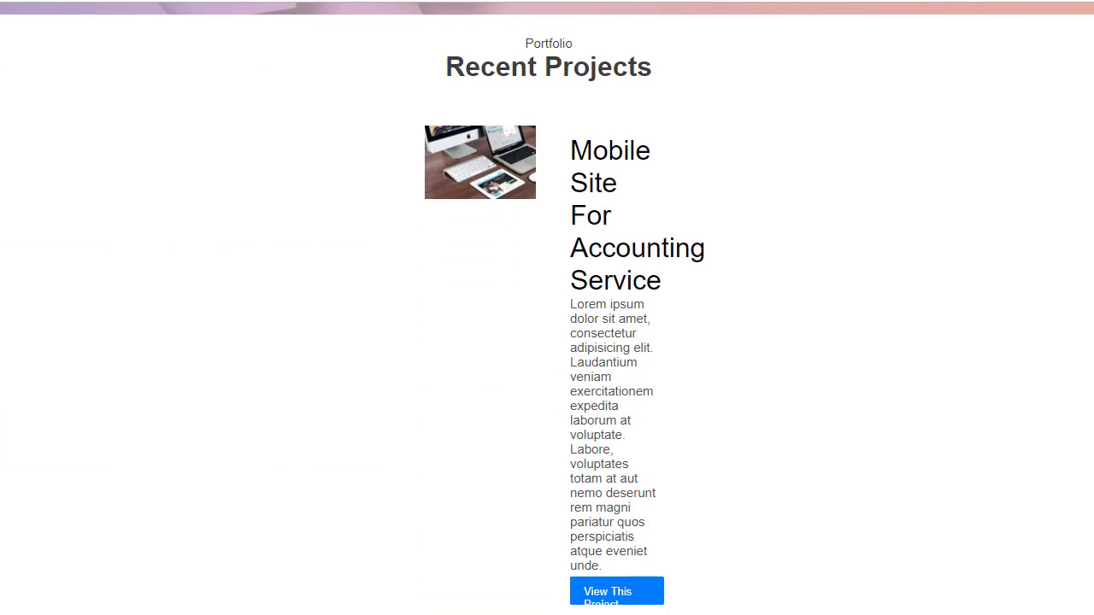
{"action": "scroll", "coordinate": [546, 308], "scroll_direction": "down", "scroll_amount": 1}
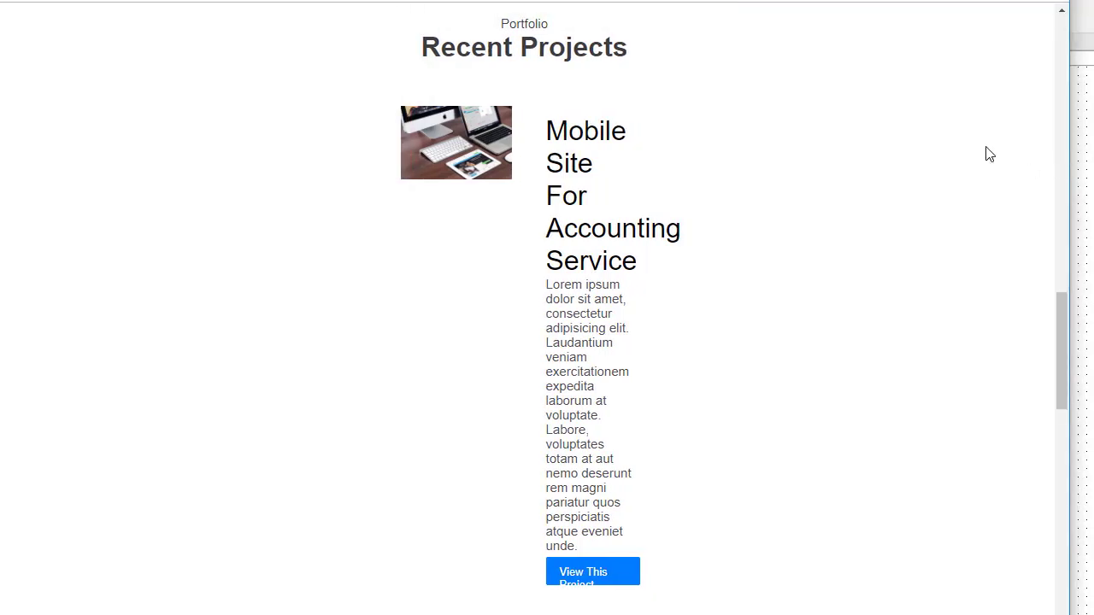
{"action": "scroll", "coordinate": [987, 152], "scroll_direction": "down", "scroll_amount": 3}
{"action": "scroll", "coordinate": [987, 152], "scroll_direction": "down", "scroll_amount": 3}
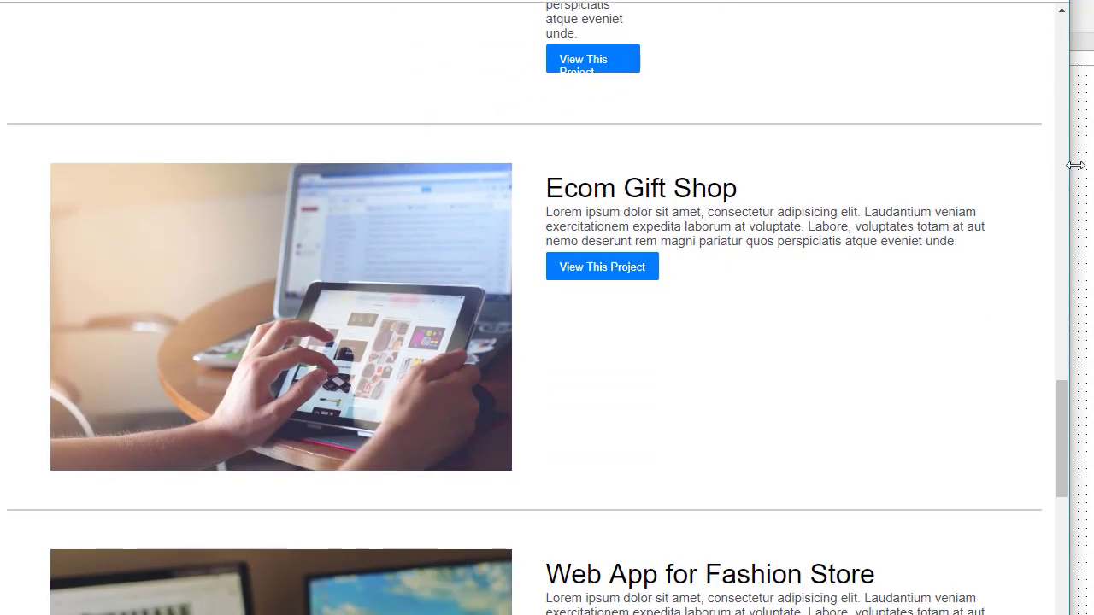
{"action": "left_click_drag", "start_coordinate": [1056, 175], "coordinate": [915, 206]}
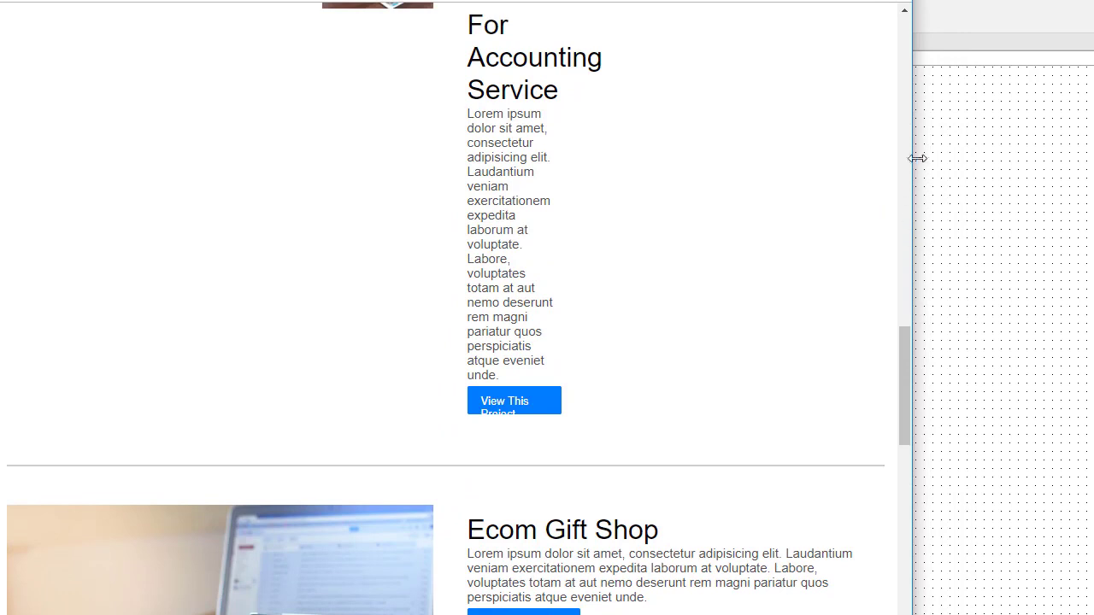
{"action": "left_click_drag", "start_coordinate": [902, 165], "coordinate": [1078, 229]}
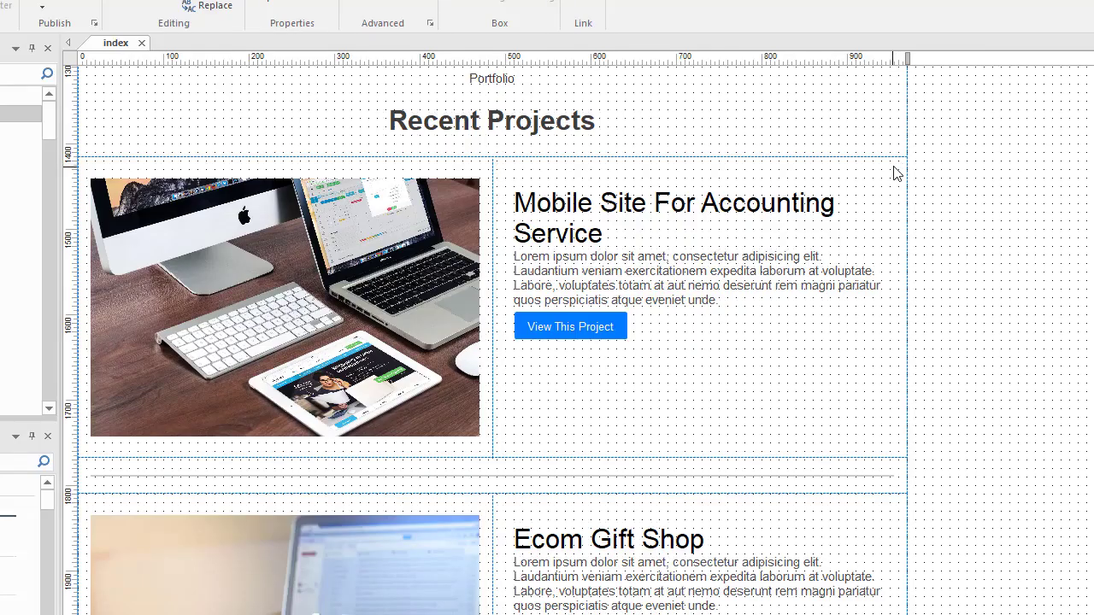
Set the maximum width of the accounting service project's layout grid to 2000.
{"action": "double_click", "coordinate": [893, 165]}
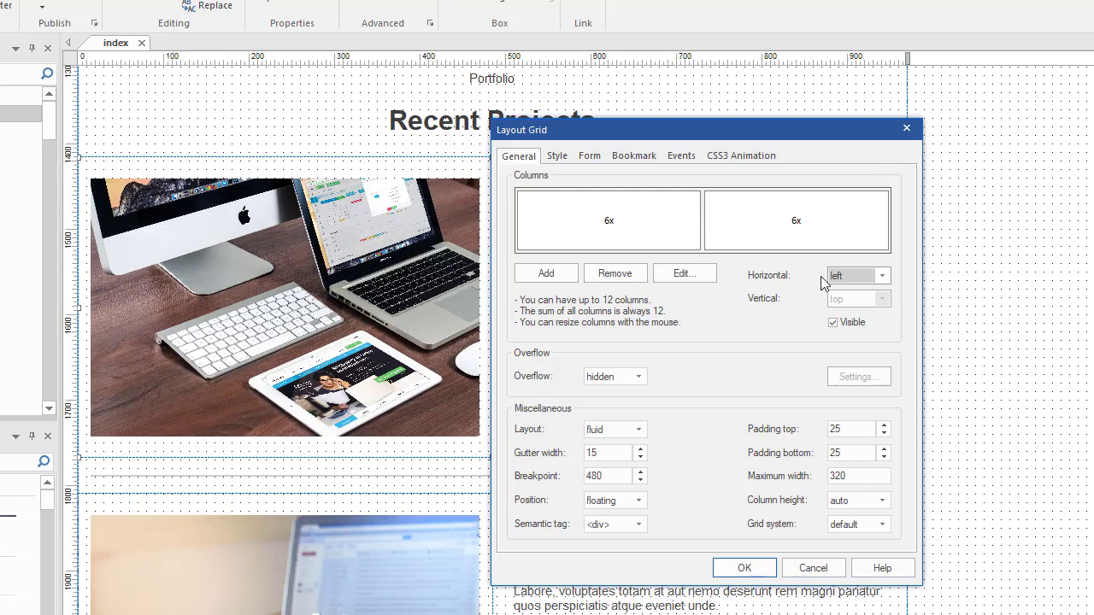
{"action": "left_click_drag", "start_coordinate": [756, 129], "coordinate": [715, 40]}
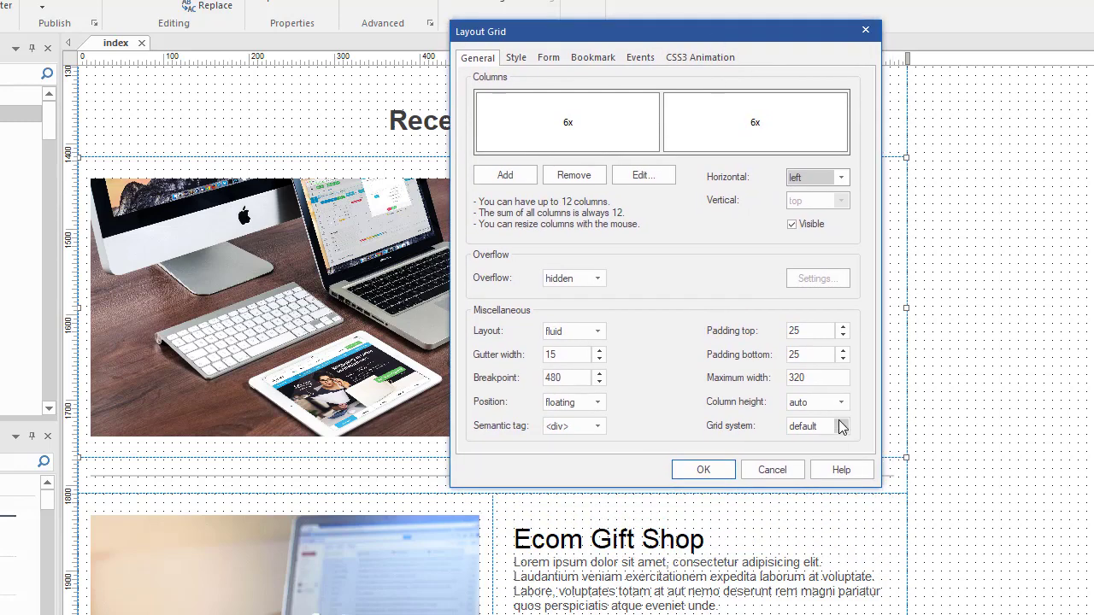
{"action": "left_click_drag", "start_coordinate": [816, 379], "coordinate": [781, 378]}
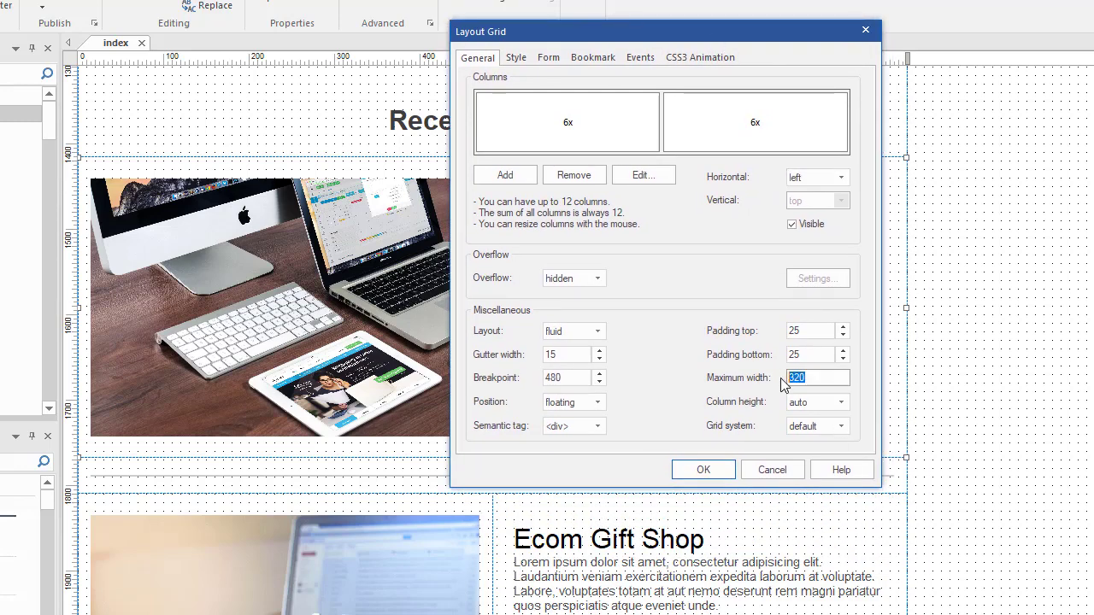
{"action": "type", "text": "2000"}
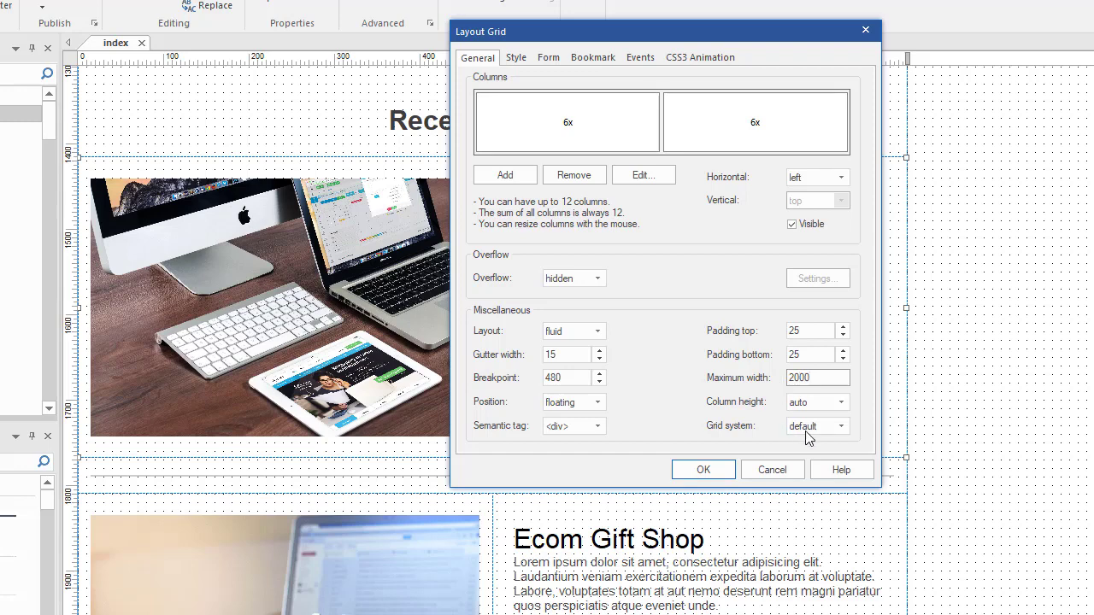
{"action": "left_click", "coordinate": [718, 475]}
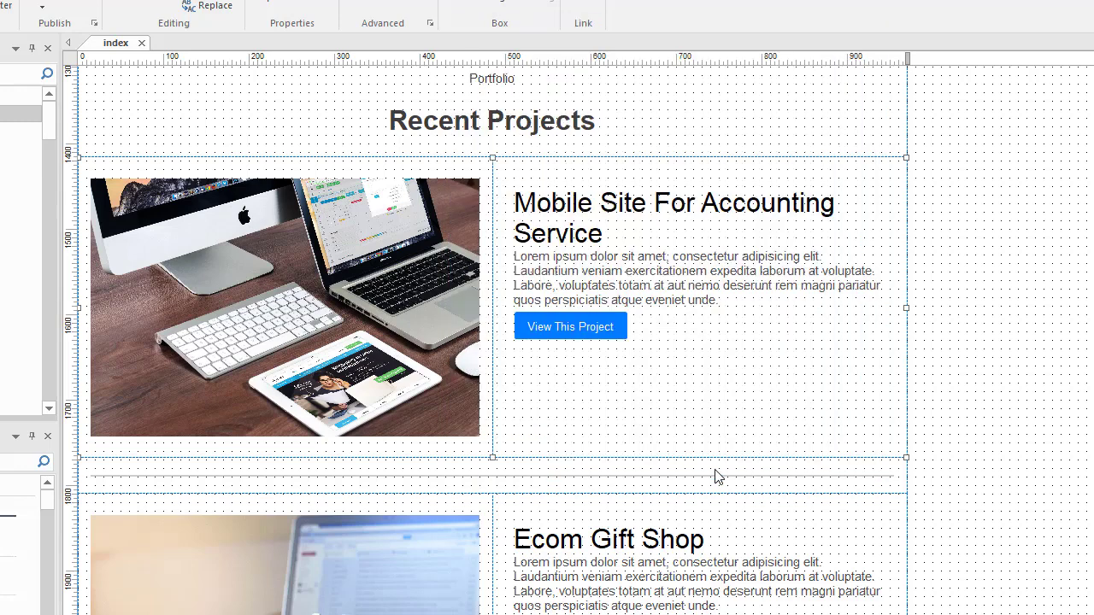
Preview the page and check how the accounting service image scales beside the Ecom Gift Shop image in a wider window.
{"action": "left_click", "coordinate": [956, 298]}
{"action": "key", "text": "F5"}
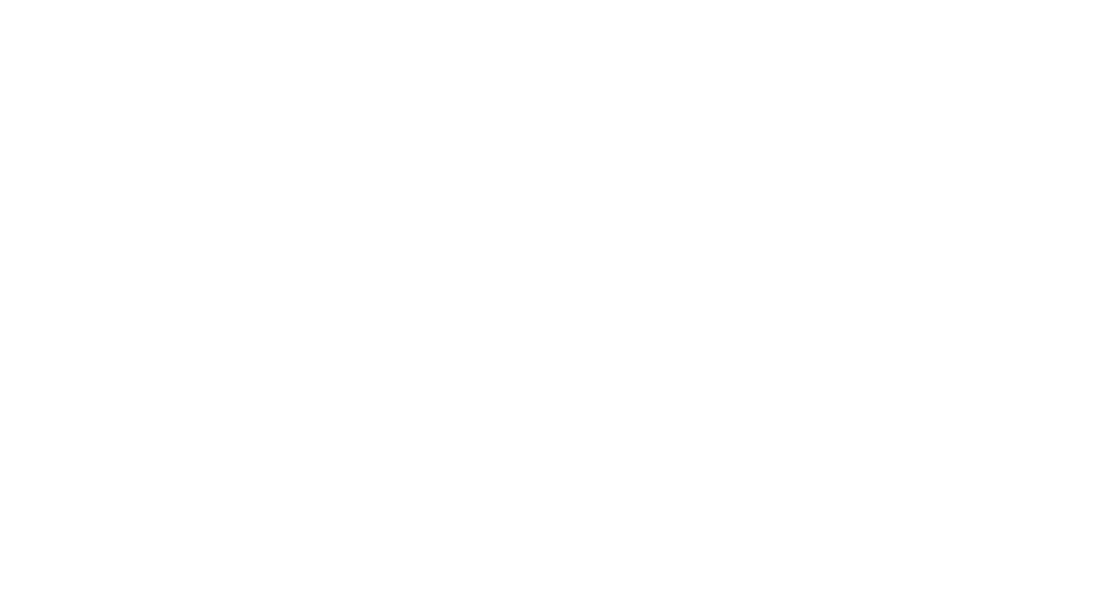
{"action": "scroll", "coordinate": [547, 307], "scroll_direction": "down", "scroll_amount": 15}
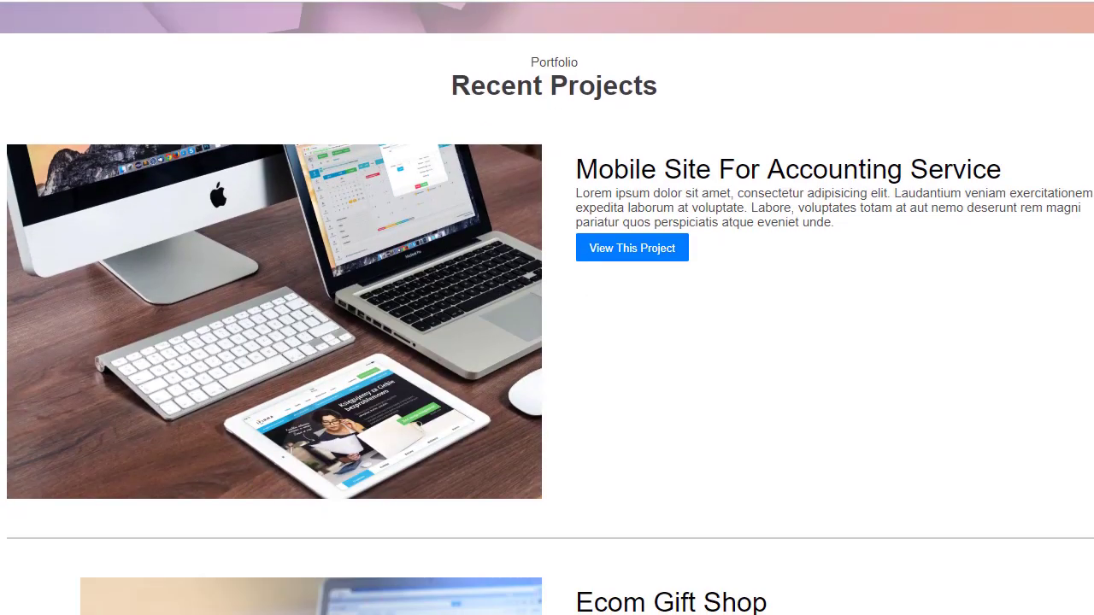
{"action": "scroll", "coordinate": [547, 308], "scroll_direction": "down", "scroll_amount": 1}
{"action": "scroll", "coordinate": [547, 308], "scroll_direction": "down", "scroll_amount": 1}
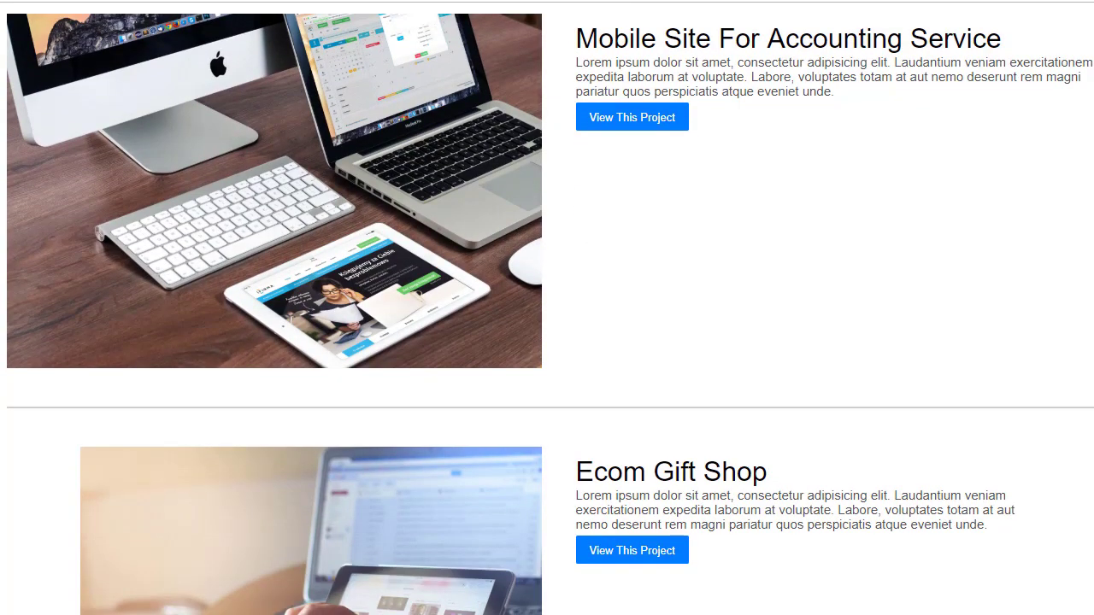
{"action": "scroll", "coordinate": [547, 308], "scroll_direction": "up", "scroll_amount": 1}
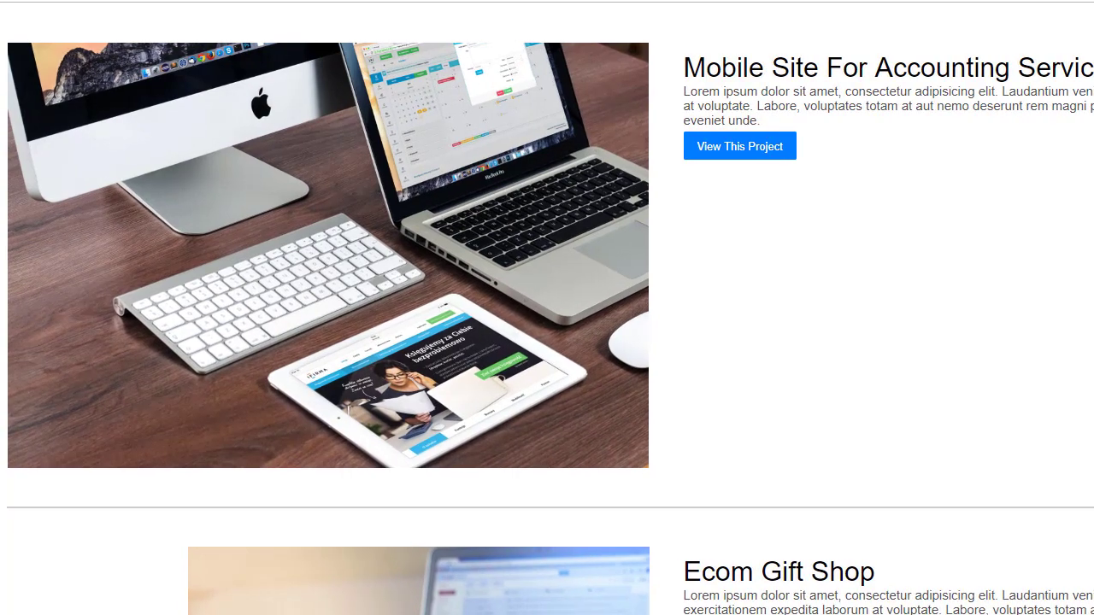
{"action": "mouse_move", "coordinate": [1092, 201]}
{"action": "left_mouse_down"}
{"action": "mouse_move", "coordinate": [969, 200]}
{"action": "mouse_move", "coordinate": [1093, 205]}
{"action": "left_mouse_up"}
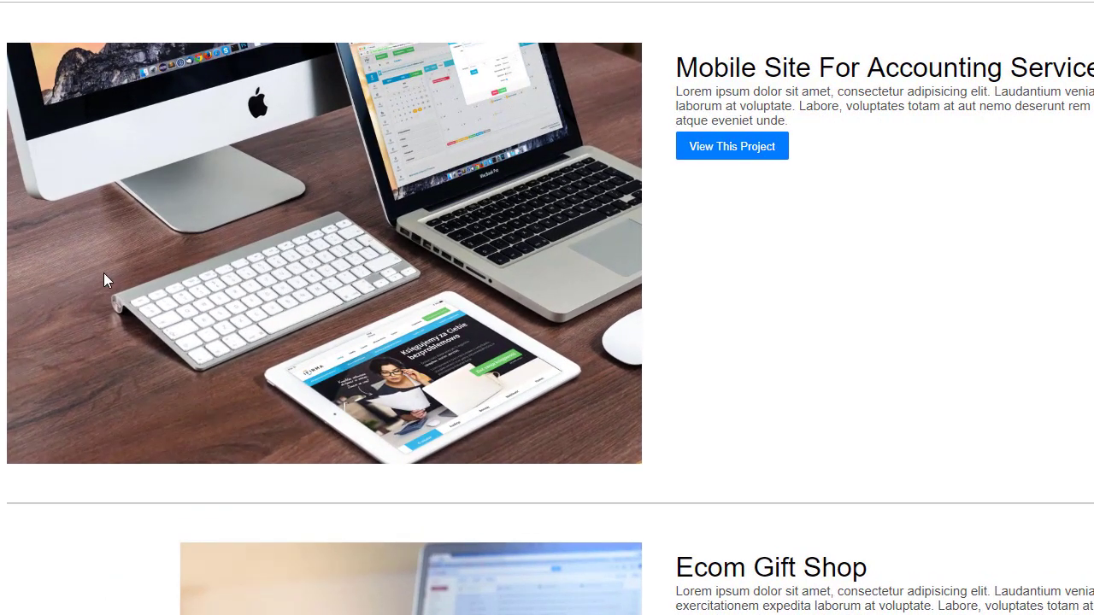
Compare the widths of the Recent Projects images down the preview page, and resize the window to recheck the accounting service image.
{"action": "scroll", "coordinate": [1069, 215], "scroll_direction": "down", "scroll_amount": 2}
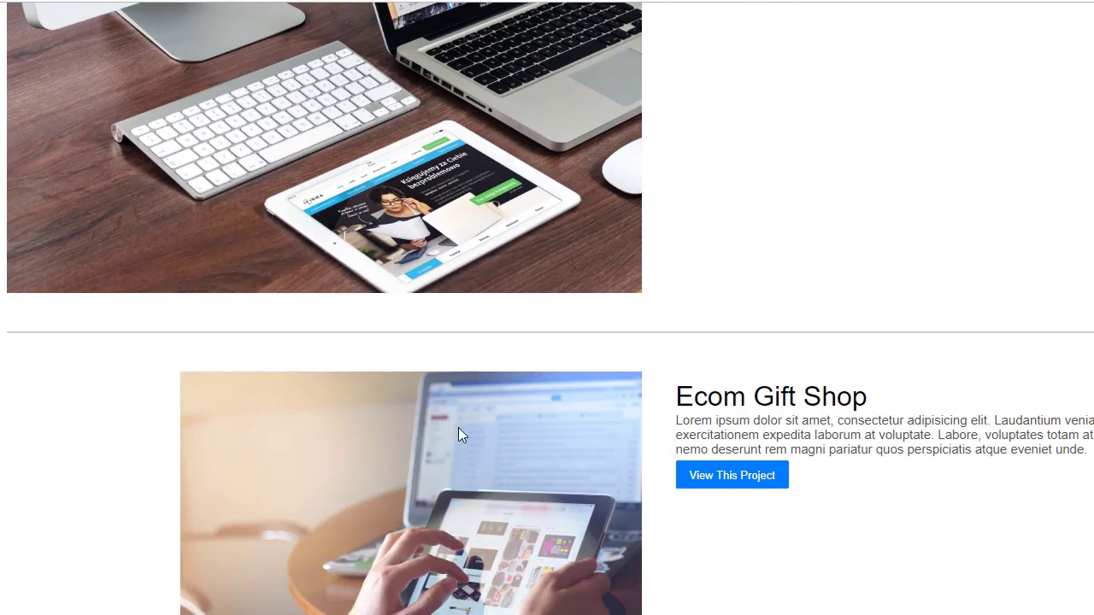
{"action": "scroll", "coordinate": [458, 434], "scroll_direction": "down", "scroll_amount": 2}
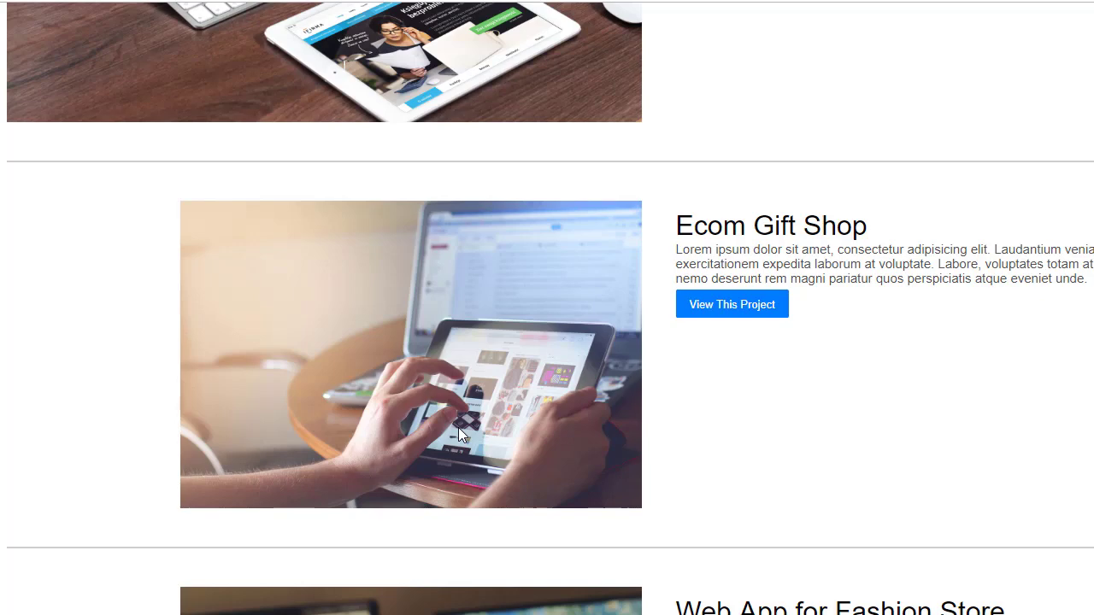
{"action": "scroll", "coordinate": [547, 308], "scroll_direction": "up", "scroll_amount": 4}
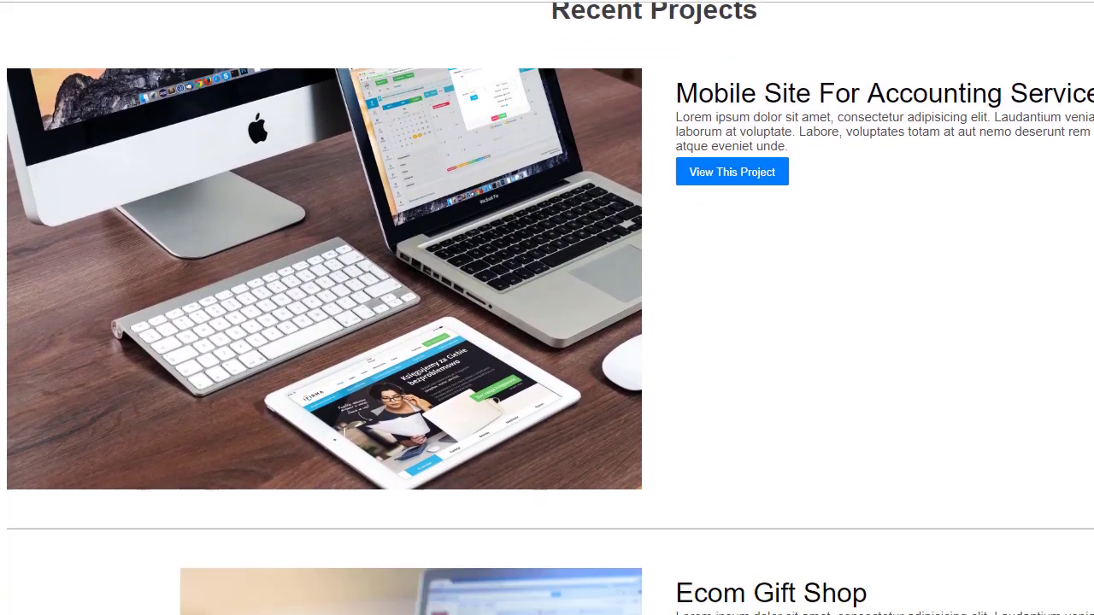
{"action": "scroll", "coordinate": [838, 359], "scroll_direction": "down", "scroll_amount": 3}
{"action": "scroll", "coordinate": [837, 359], "scroll_direction": "up", "scroll_amount": 2}
{"action": "scroll", "coordinate": [877, 322], "scroll_direction": "up", "scroll_amount": 2}
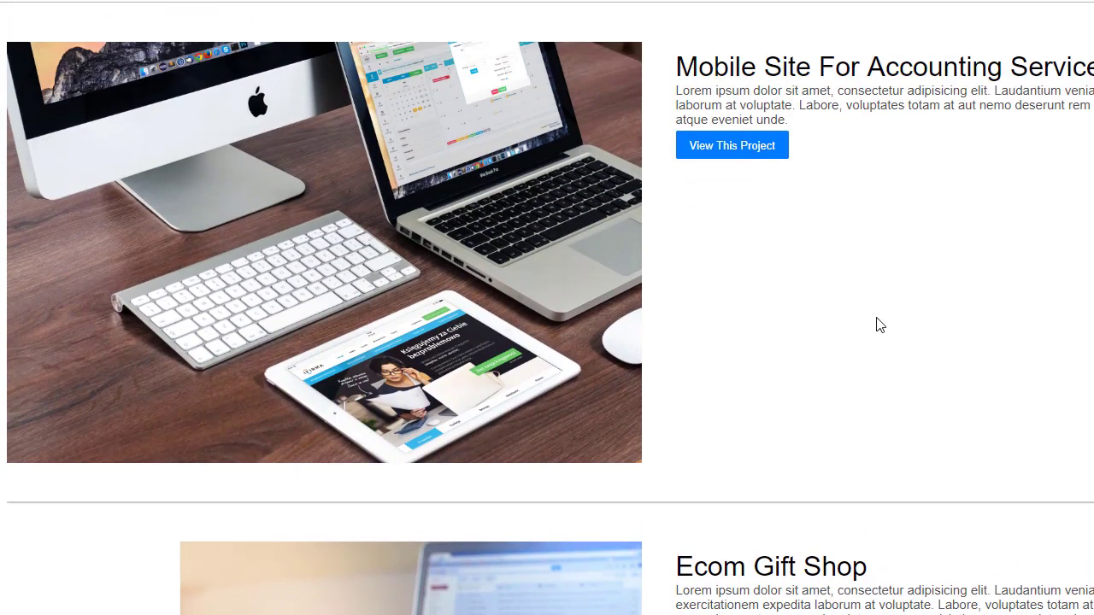
{"action": "scroll", "coordinate": [915, 358], "scroll_direction": "down", "scroll_amount": 2}
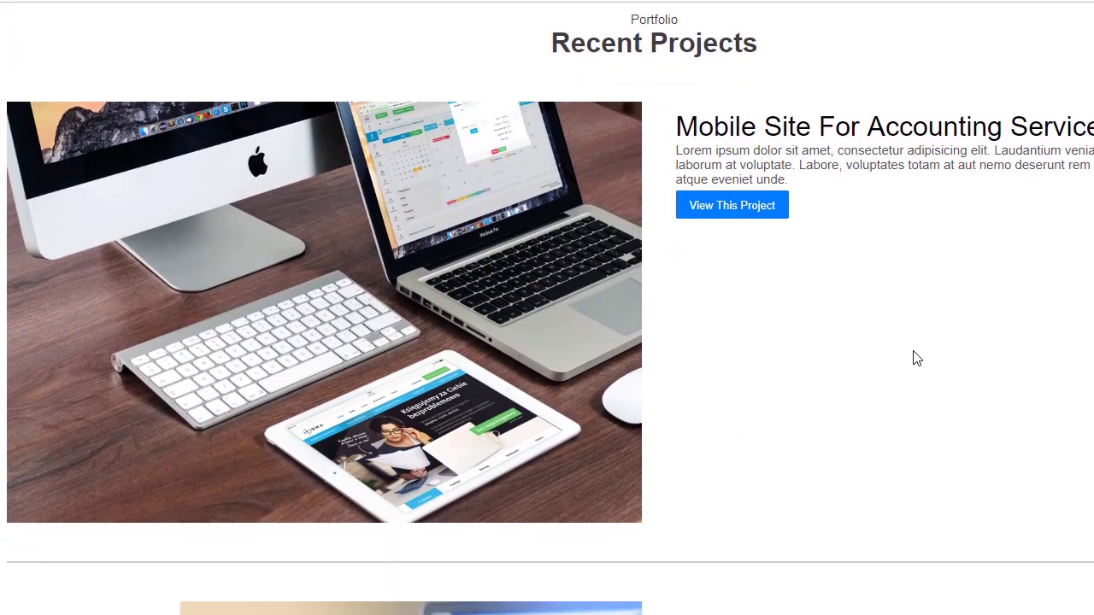
{"action": "scroll", "coordinate": [916, 358], "scroll_direction": "up", "scroll_amount": 2}
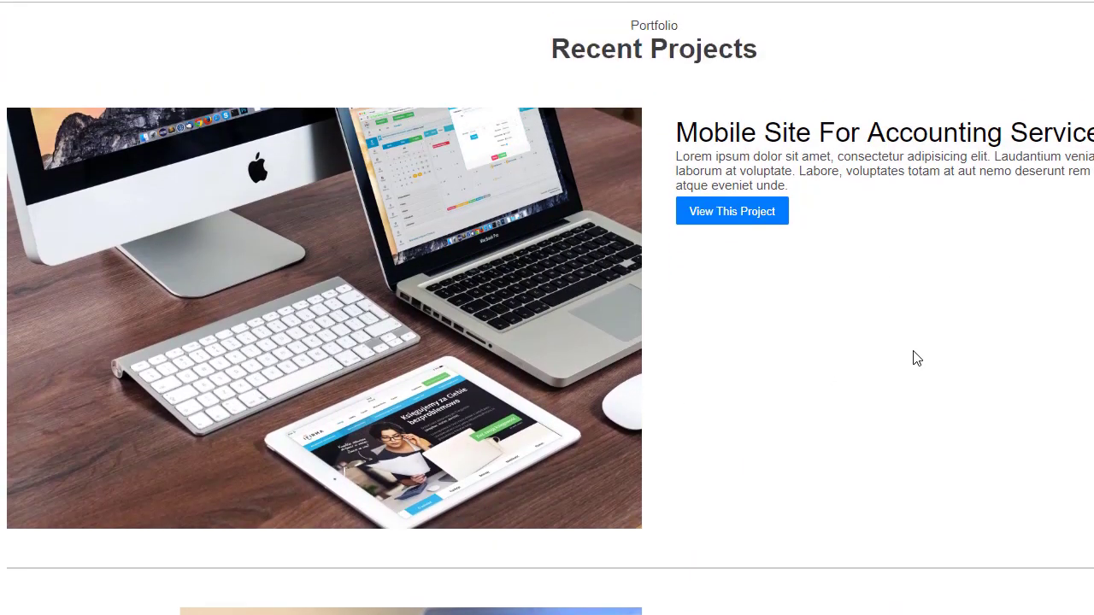
{"action": "scroll", "coordinate": [917, 363], "scroll_direction": "down", "scroll_amount": 2}
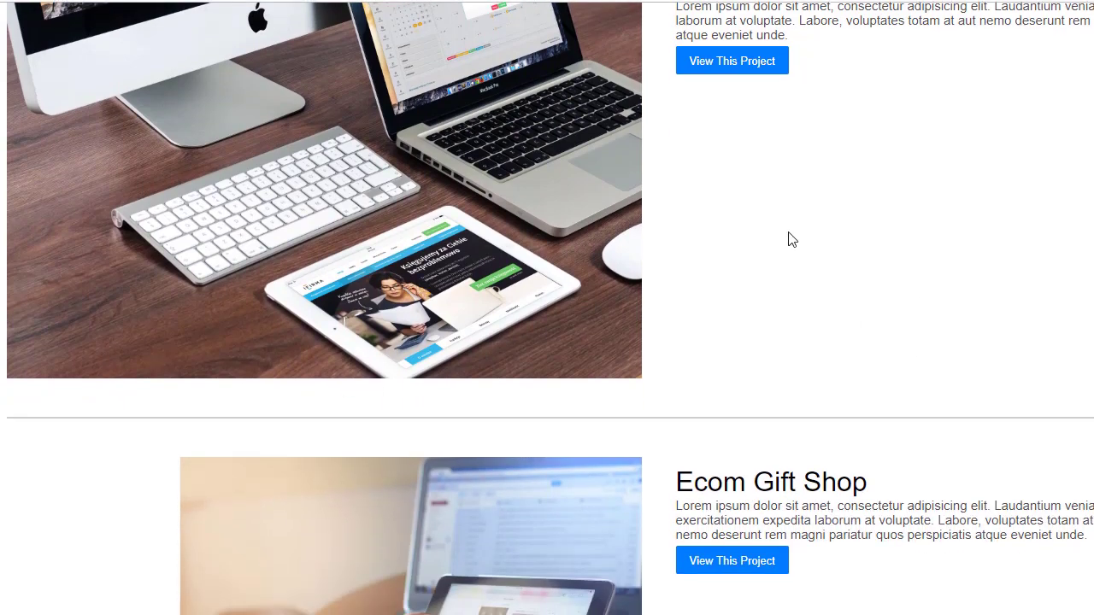
{"action": "scroll", "coordinate": [813, 227], "scroll_direction": "up", "scroll_amount": 2}
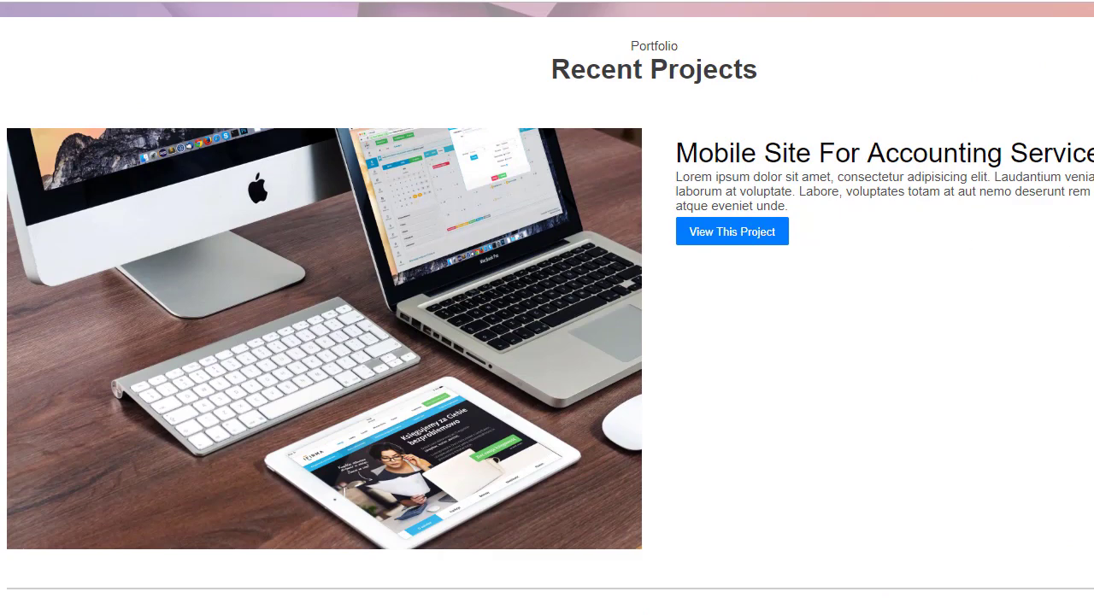
{"action": "left_click_drag", "start_coordinate": [1092, 307], "coordinate": [1070, 307]}
{"action": "mouse_move", "coordinate": [1093, 222]}
{"action": "left_mouse_down"}
{"action": "mouse_move", "coordinate": [691, 251]}
{"action": "mouse_move", "coordinate": [581, 287]}
{"action": "mouse_move", "coordinate": [520, 273]}
{"action": "mouse_move", "coordinate": [1093, 222]}
{"action": "left_mouse_up"}
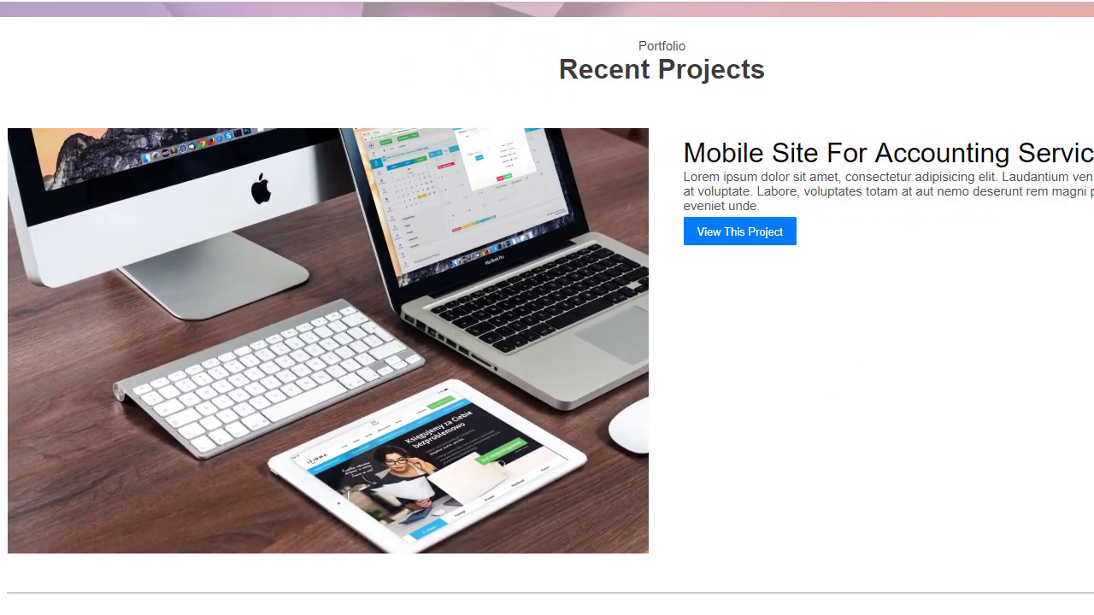
Compare the accounting service image with the Ecom Gift Shop image in the widened preview window, and close the preview.
{"action": "scroll", "coordinate": [1077, 254], "scroll_direction": "down", "scroll_amount": 3}
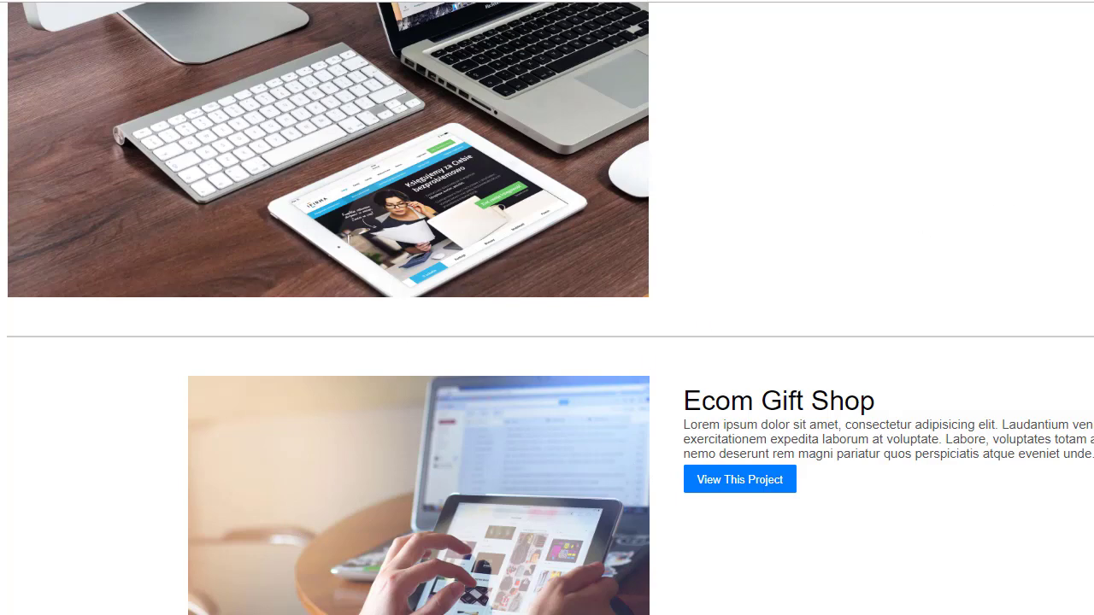
{"action": "mouse_move", "coordinate": [1093, 123]}
{"action": "left_mouse_down"}
{"action": "mouse_move", "coordinate": [1069, 123]}
{"action": "mouse_move", "coordinate": [1093, 141]}
{"action": "left_mouse_up"}
{"action": "scroll", "coordinate": [937, 166], "scroll_direction": "up", "scroll_amount": 3}
{"action": "scroll", "coordinate": [937, 168], "scroll_direction": "down", "scroll_amount": 3}
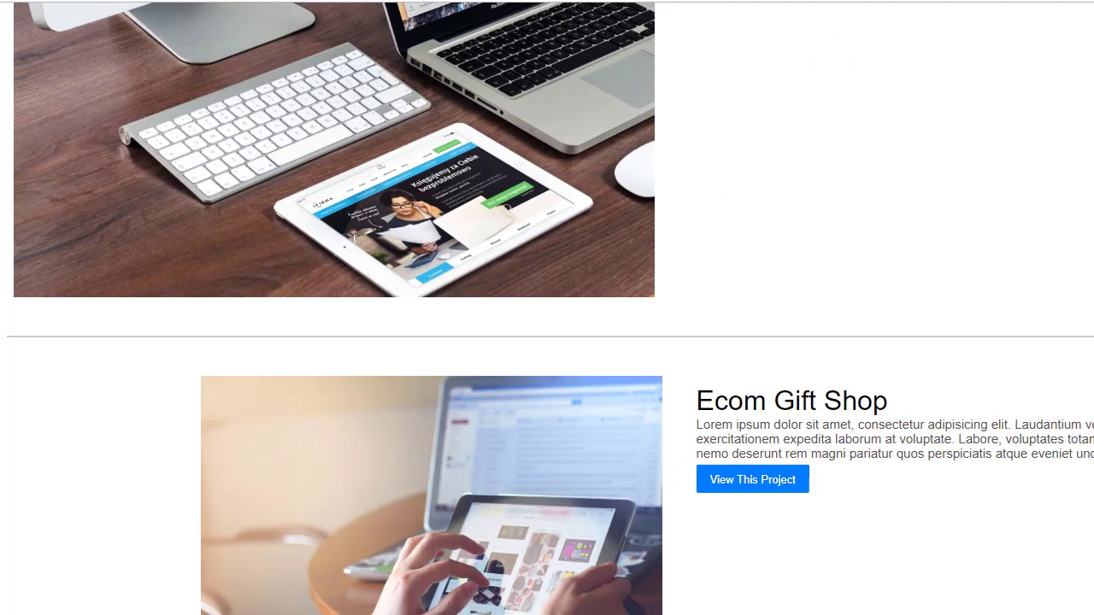
{"action": "scroll", "coordinate": [909, 183], "scroll_direction": "up", "scroll_amount": 4}
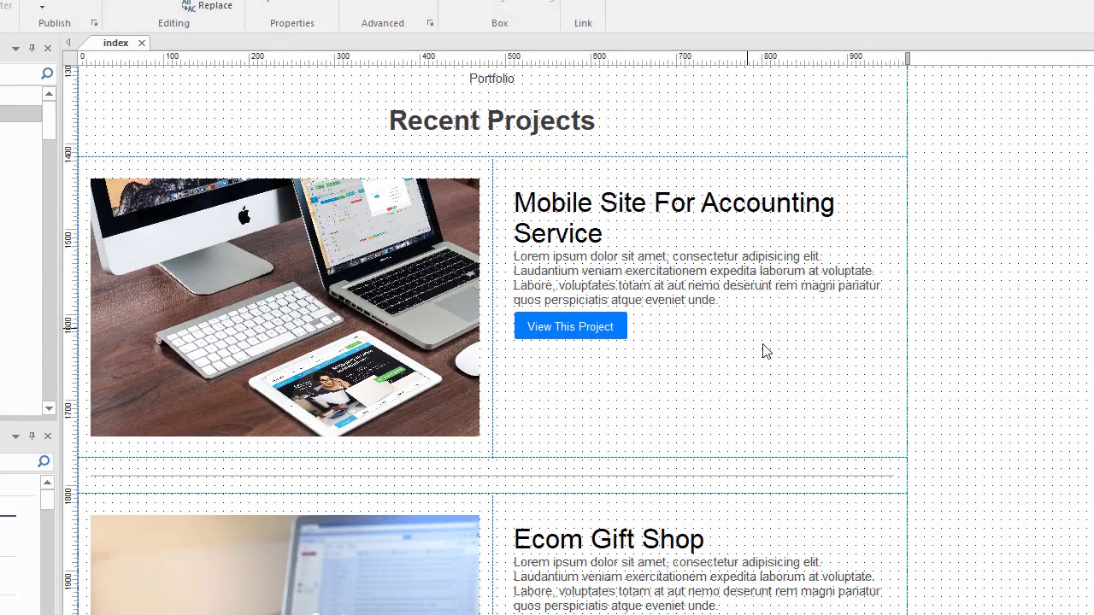
Set the maximum width of the accounting service project's layout grid to 1140.
{"action": "left_click", "coordinate": [872, 442]}
{"action": "double_click", "coordinate": [875, 438]}
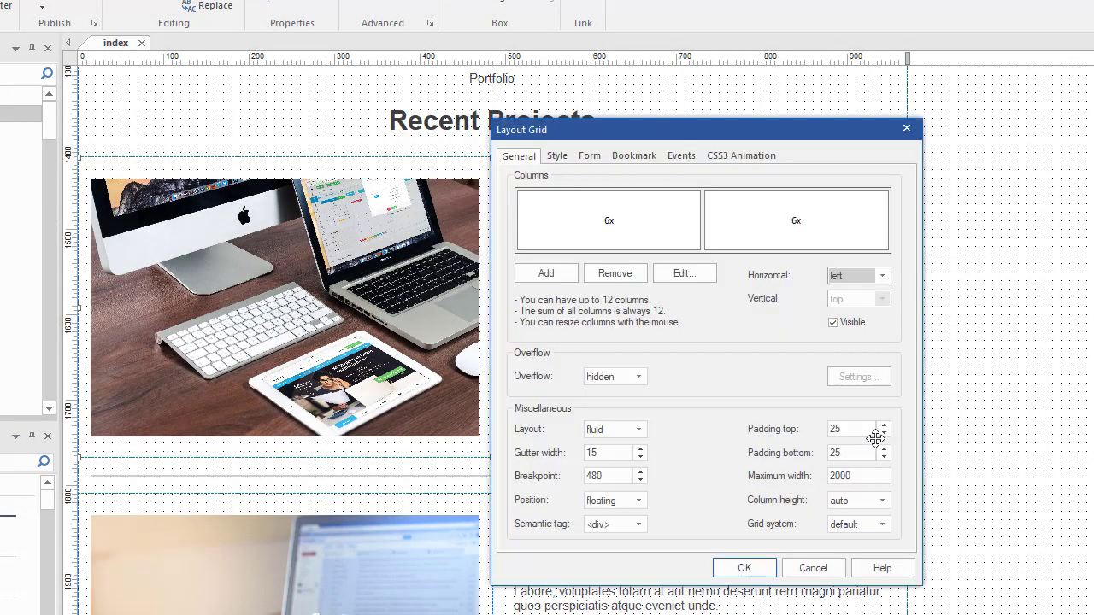
{"action": "double_click", "coordinate": [856, 476]}
{"action": "type", "text": "1140"}
{"action": "left_click", "coordinate": [750, 569]}
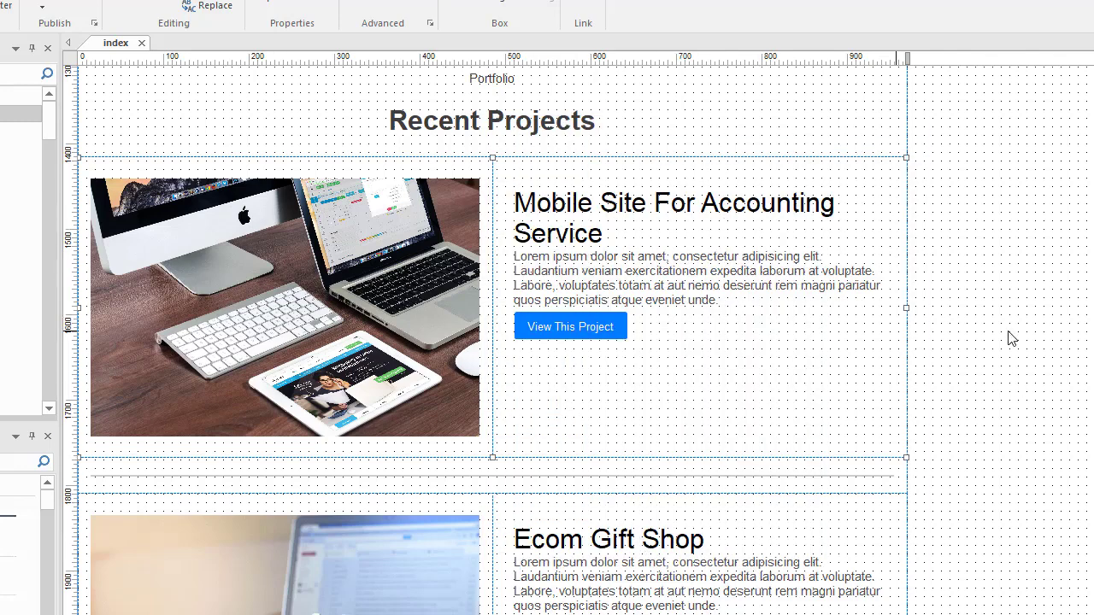
Review the accounting service image's layout settings and the breakpoint and maximum width of its layout grid, leaving the values as they are.
{"action": "double_click", "coordinate": [304, 361]}
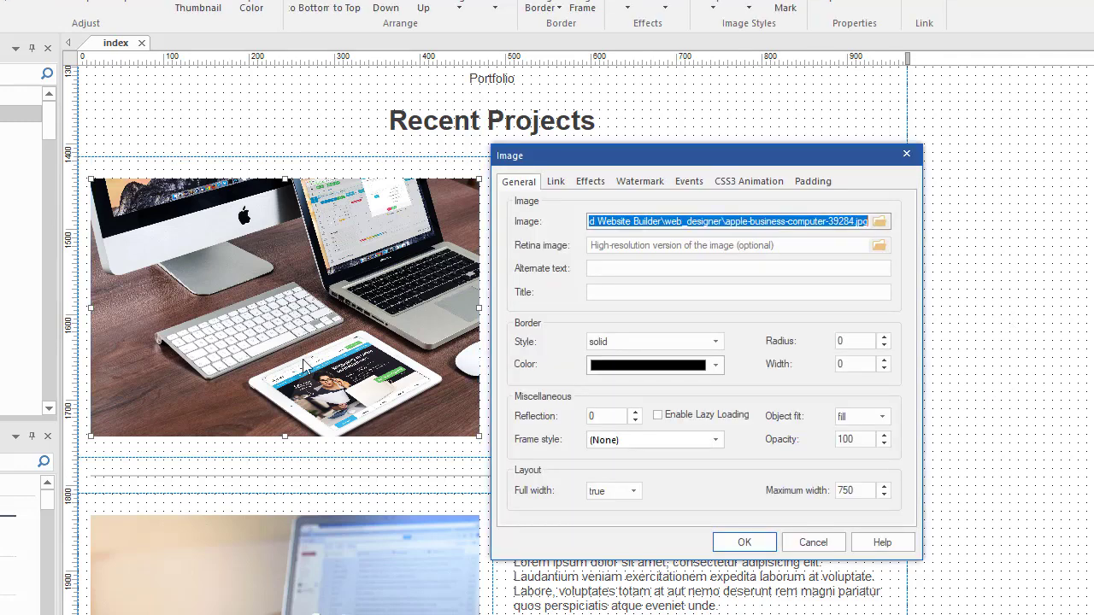
{"action": "left_click", "coordinate": [806, 540]}
{"action": "double_click", "coordinate": [863, 414]}
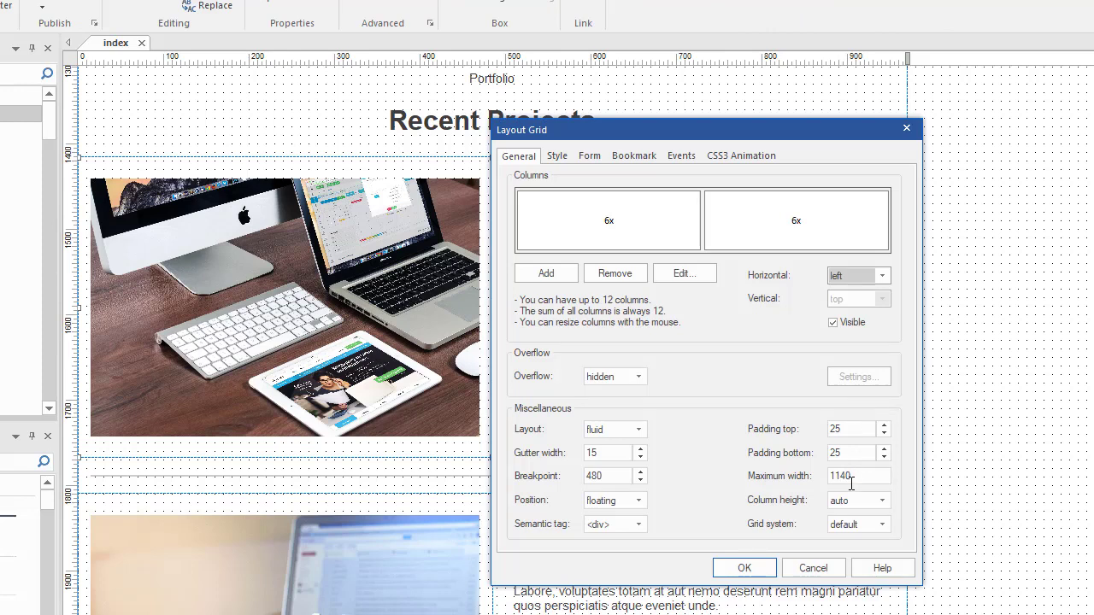
{"action": "left_click_drag", "start_coordinate": [836, 134], "coordinate": [810, 32]}
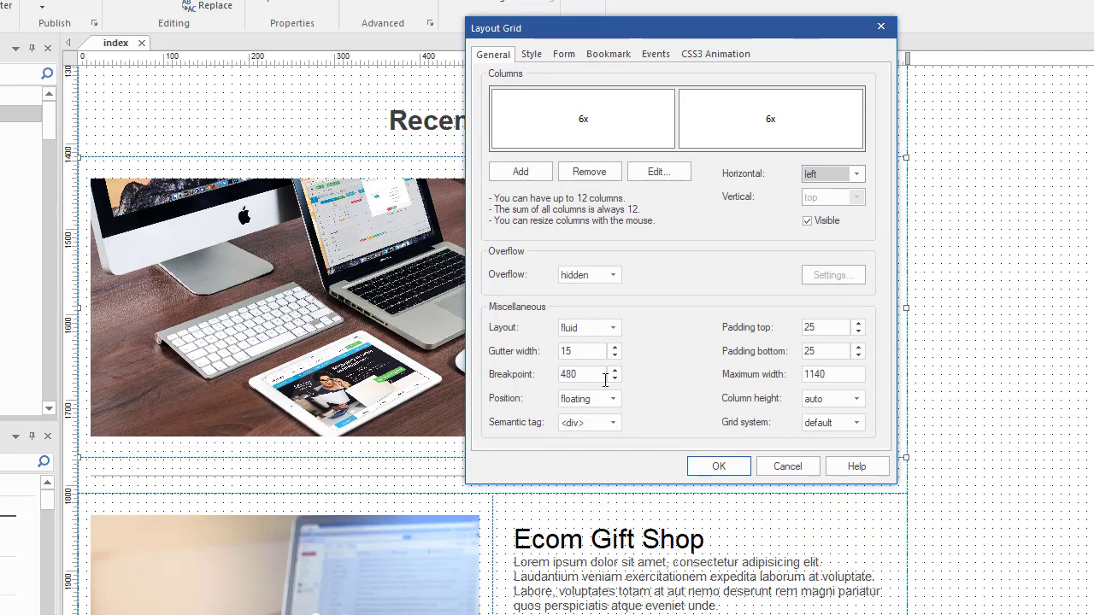
{"action": "left_click", "coordinate": [718, 466]}
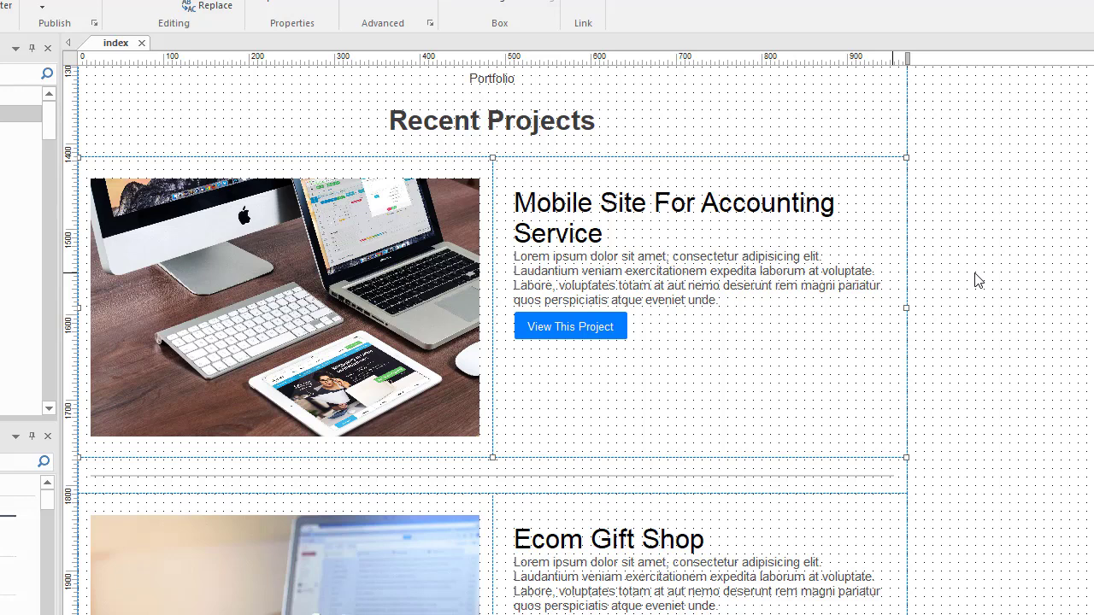
Preview the page and compare the widths of the accounting service and Ecom Gift Shop images under Recent Projects.
{"action": "key", "text": "F5"}
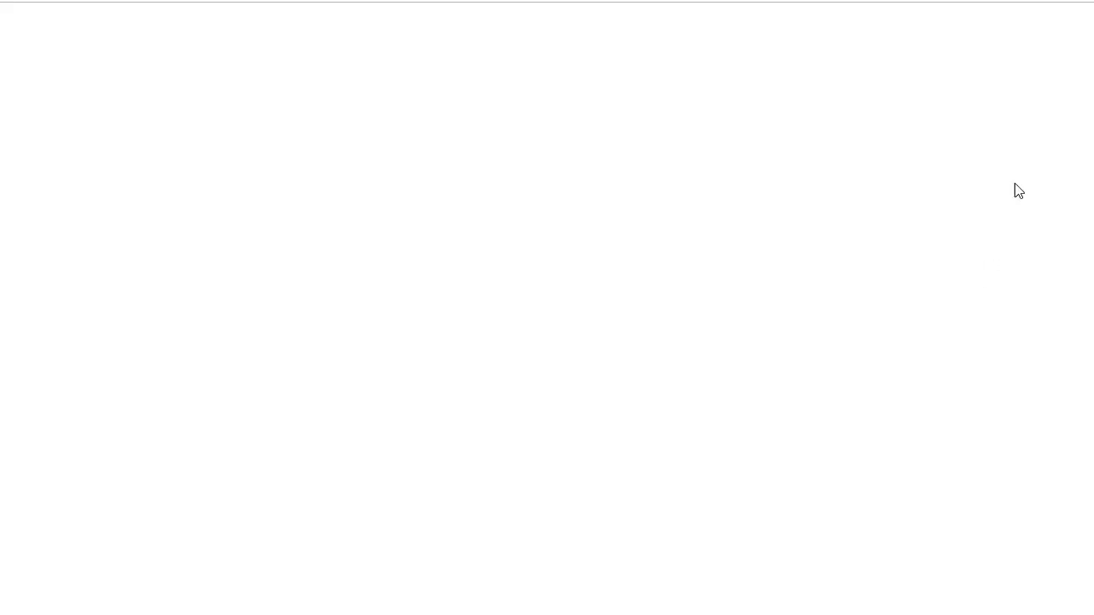
{"action": "scroll", "coordinate": [547, 307], "scroll_direction": "down", "scroll_amount": 20}
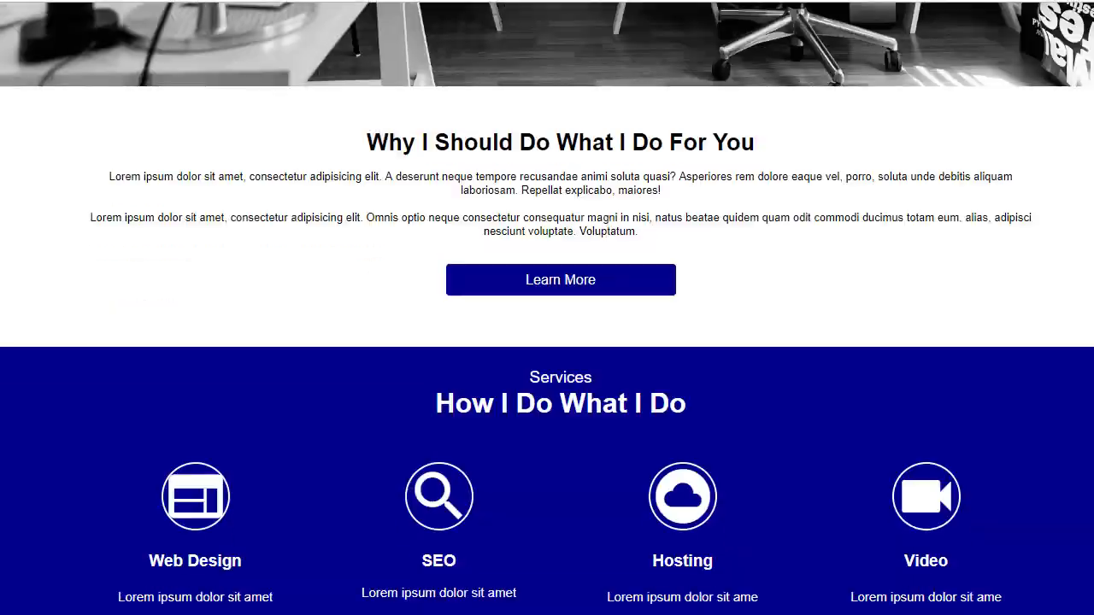
{"action": "scroll", "coordinate": [547, 307], "scroll_direction": "up", "scroll_amount": 2}
{"action": "scroll", "coordinate": [547, 308], "scroll_direction": "up", "scroll_amount": 1}
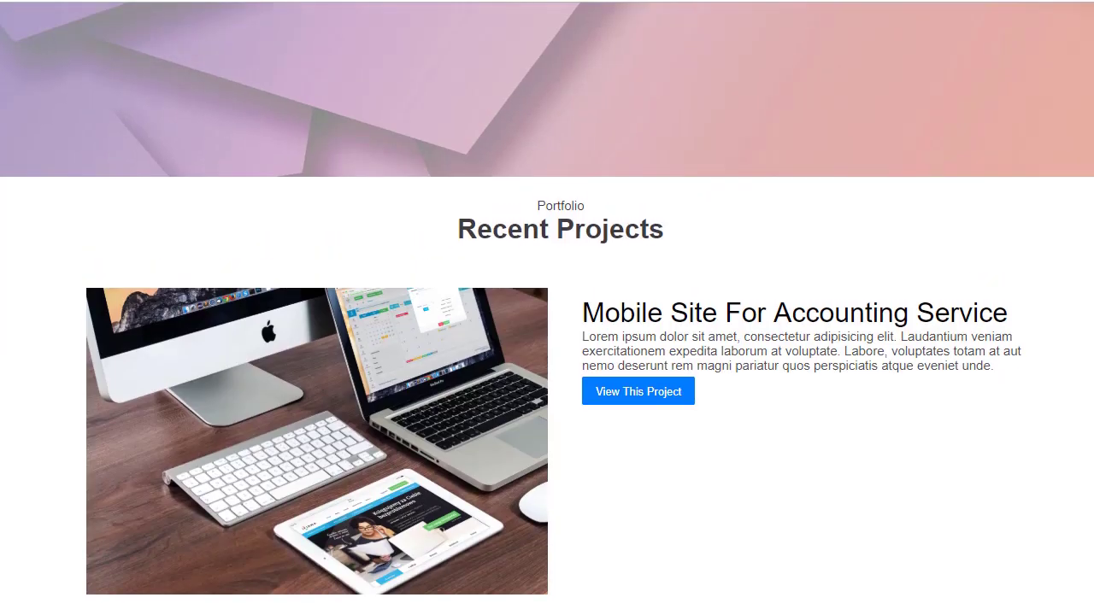
{"action": "scroll", "coordinate": [547, 307], "scroll_direction": "down", "scroll_amount": 3}
{"action": "scroll", "coordinate": [547, 308], "scroll_direction": "up", "scroll_amount": 2}
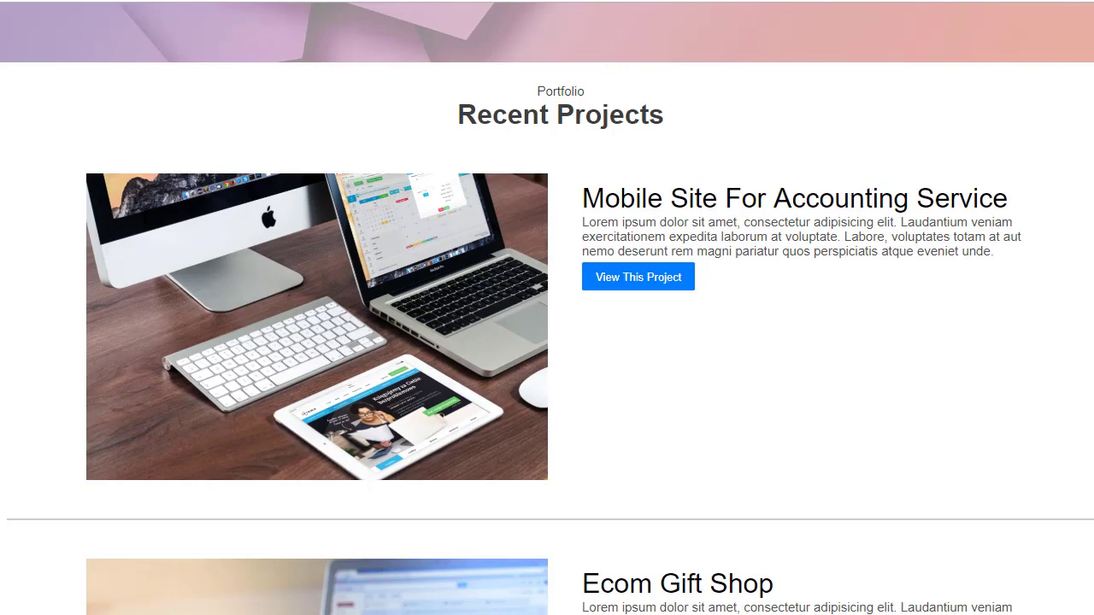
{"action": "scroll", "coordinate": [547, 307], "scroll_direction": "down", "scroll_amount": 3}
{"action": "scroll", "coordinate": [546, 308], "scroll_direction": "up", "scroll_amount": 1}
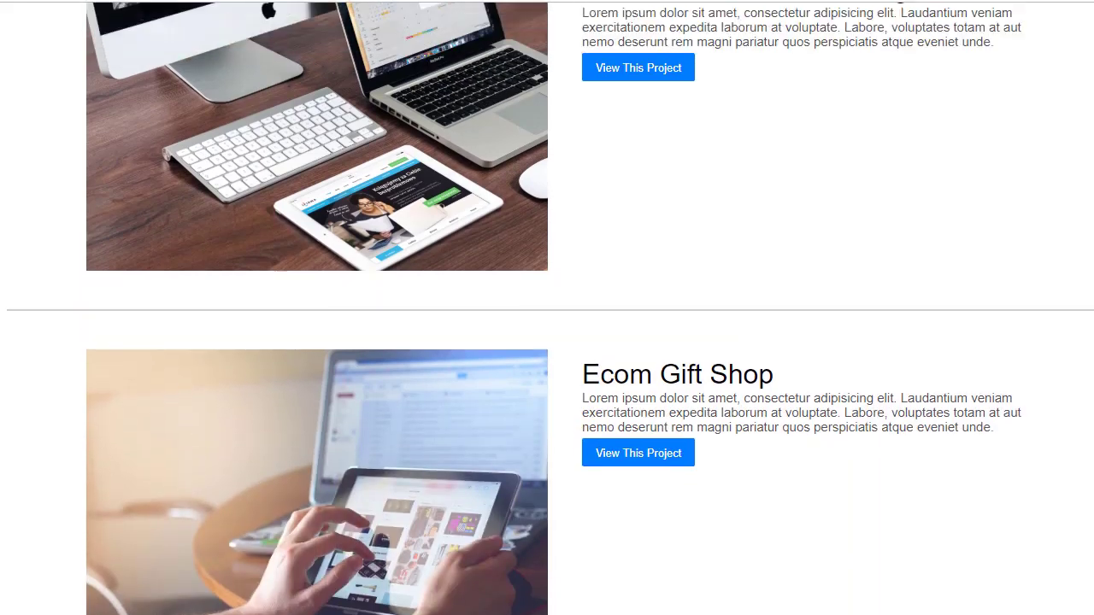
Narrow the preview window past the 480 breakpoint and watch how the Recent Projects images and text rearrange.
{"action": "left_click_drag", "start_coordinate": [1092, 141], "coordinate": [788, 205]}
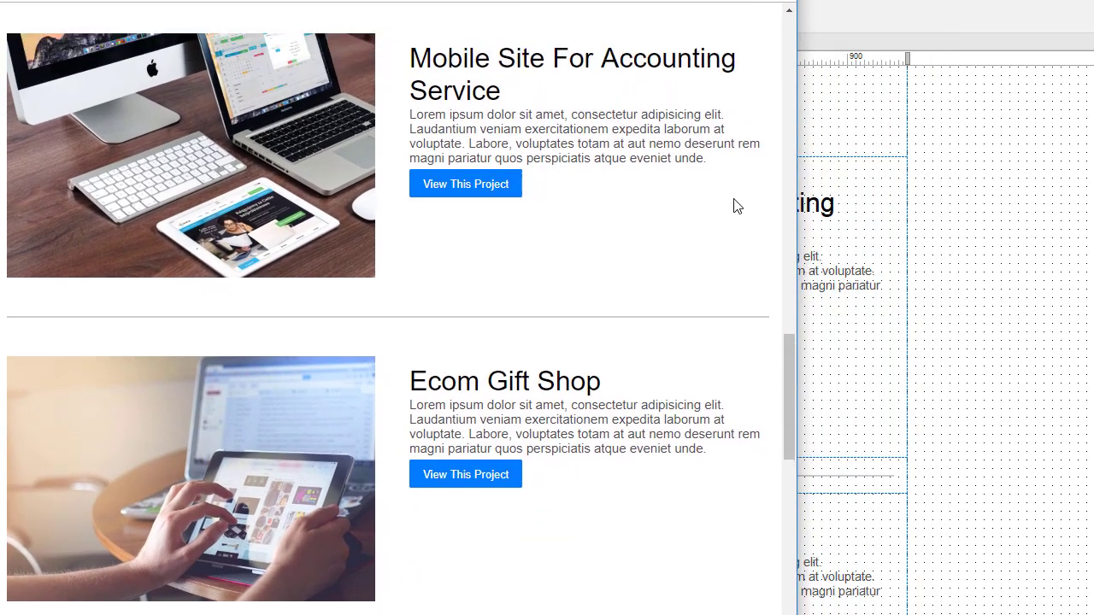
{"action": "scroll", "coordinate": [384, 139], "scroll_direction": "up", "scroll_amount": 1}
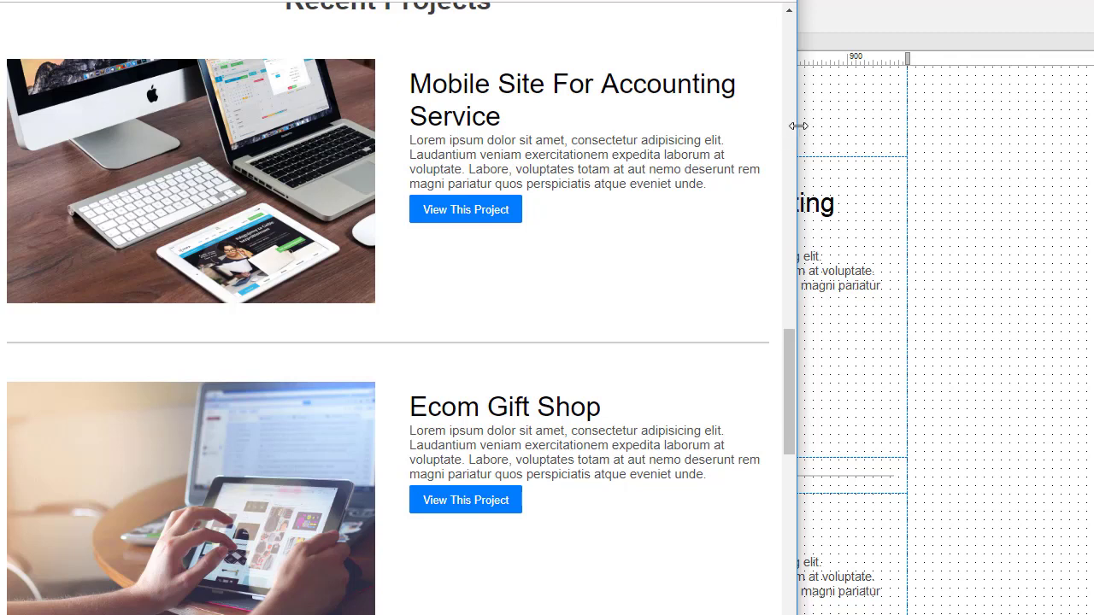
{"action": "left_click_drag", "start_coordinate": [798, 126], "coordinate": [405, 195]}
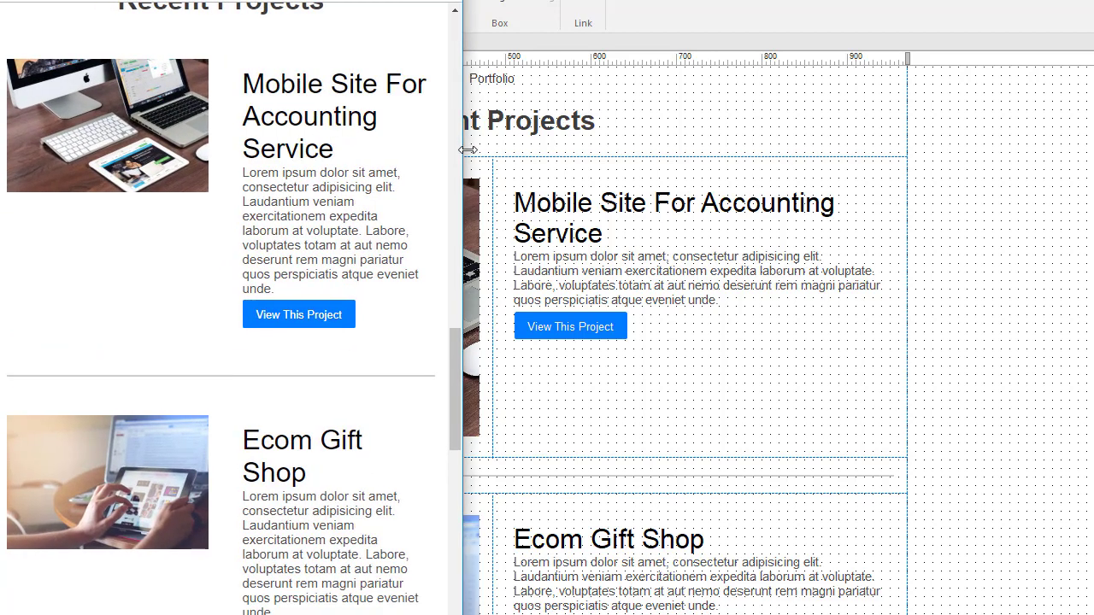
{"action": "left_click_drag", "start_coordinate": [469, 149], "coordinate": [397, 181]}
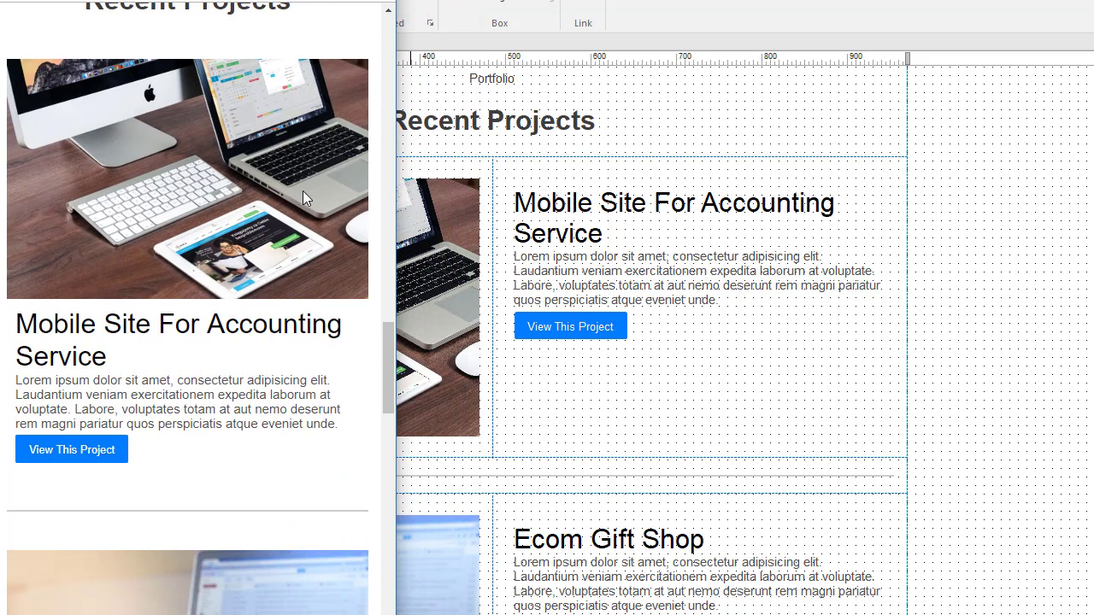
Inspect both projects' layouts in the narrow preview, widen the window again, and close the preview.
{"action": "scroll", "coordinate": [281, 305], "scroll_direction": "down", "scroll_amount": 8}
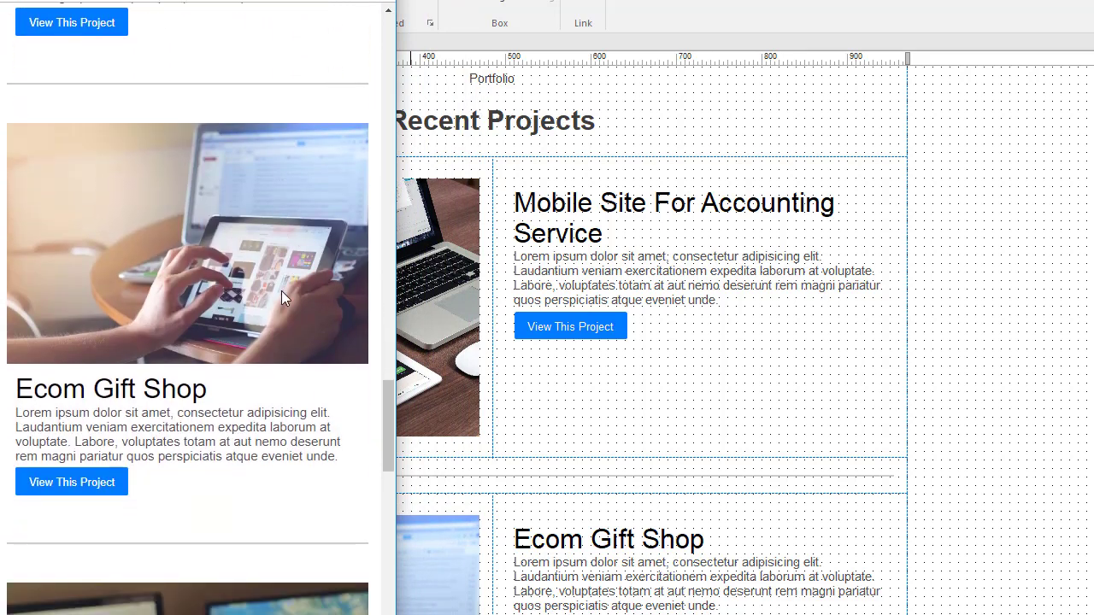
{"action": "scroll", "coordinate": [282, 299], "scroll_direction": "up", "scroll_amount": 4}
{"action": "scroll", "coordinate": [283, 296], "scroll_direction": "up", "scroll_amount": 3}
{"action": "scroll", "coordinate": [282, 296], "scroll_direction": "down", "scroll_amount": 1}
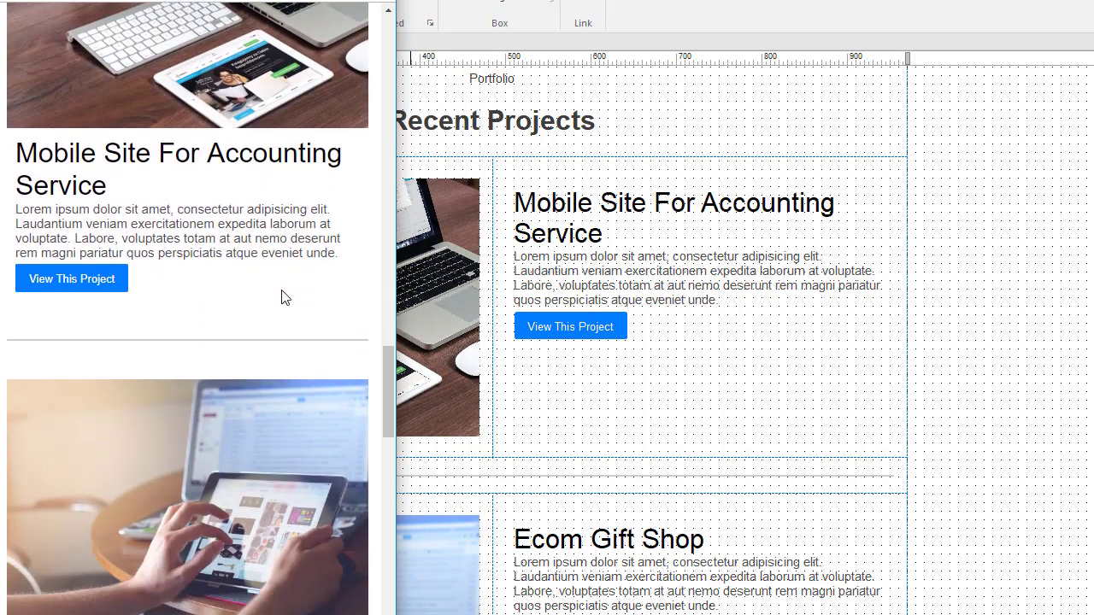
{"action": "scroll", "coordinate": [283, 296], "scroll_direction": "up", "scroll_amount": 2}
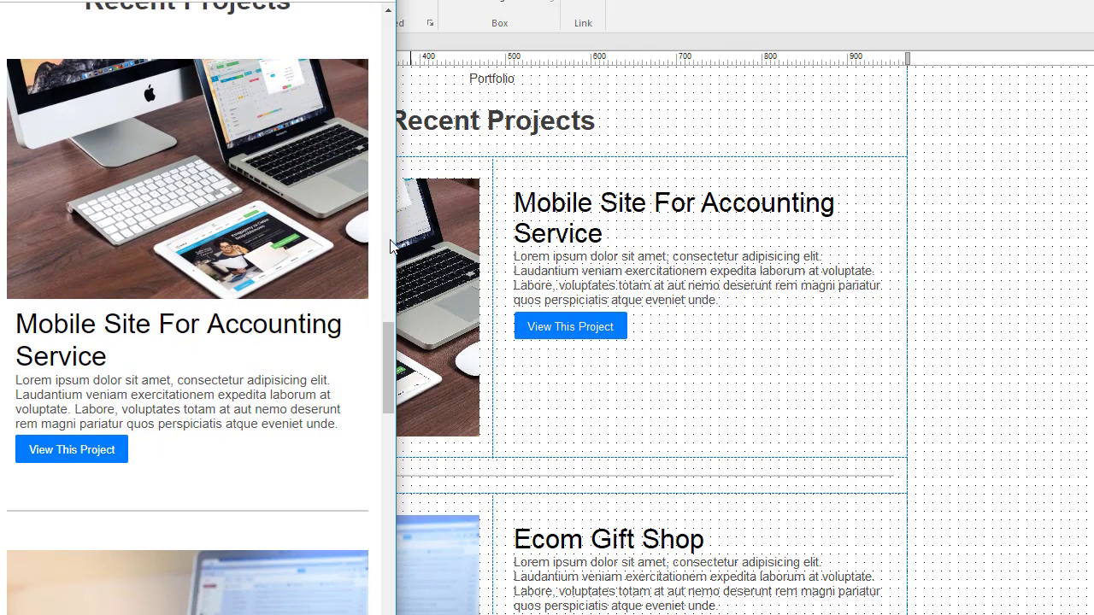
{"action": "left_click_drag", "start_coordinate": [398, 246], "coordinate": [1091, 248]}
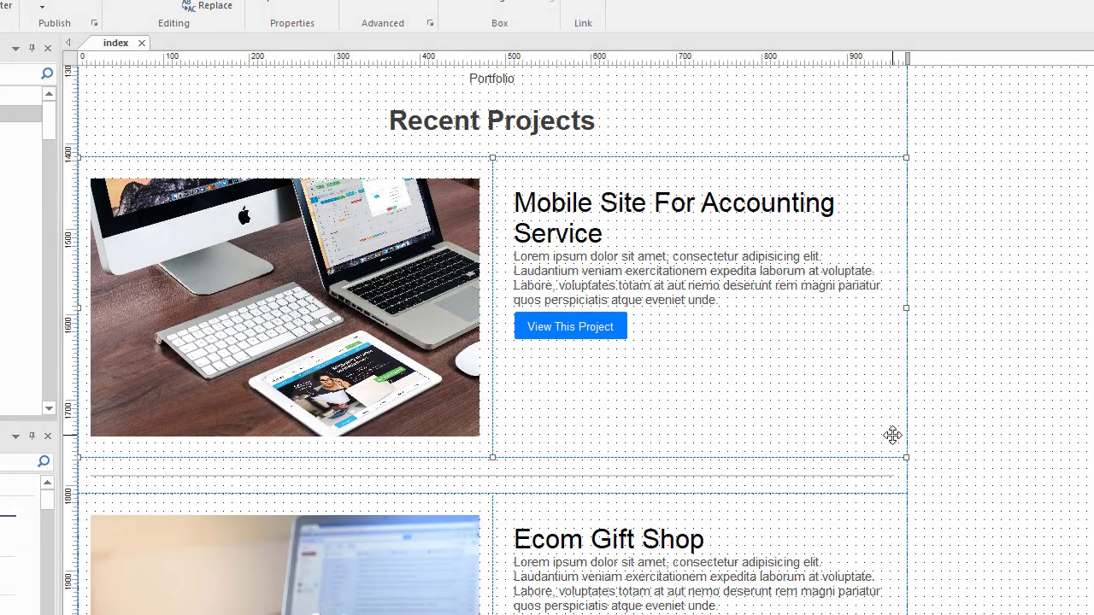
Raise the breakpoint of the accounting service project's layout grid.
{"action": "double_click", "coordinate": [894, 435]}
{"action": "left_click_drag", "start_coordinate": [677, 134], "coordinate": [585, 11]}
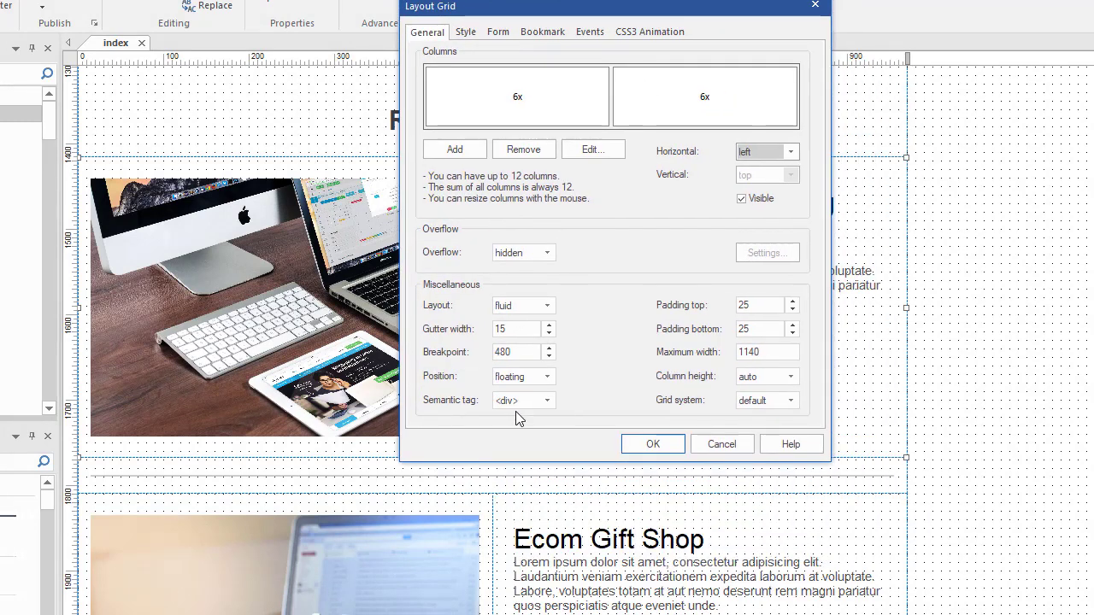
{"action": "double_click", "coordinate": [513, 352]}
{"action": "type", "text": "8"}
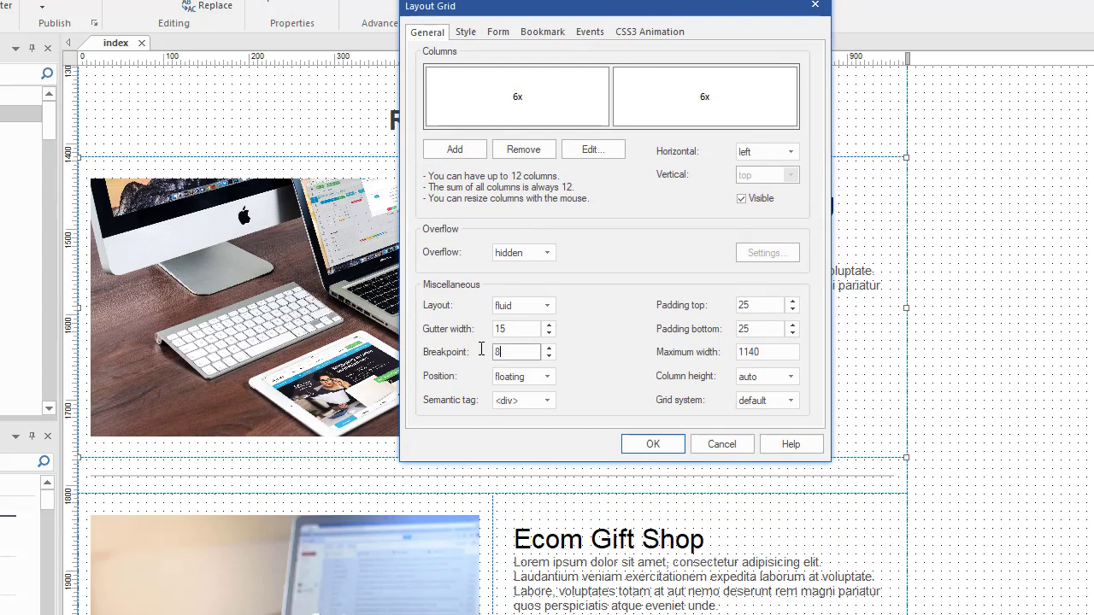
{"action": "left_click", "coordinate": [648, 444]}
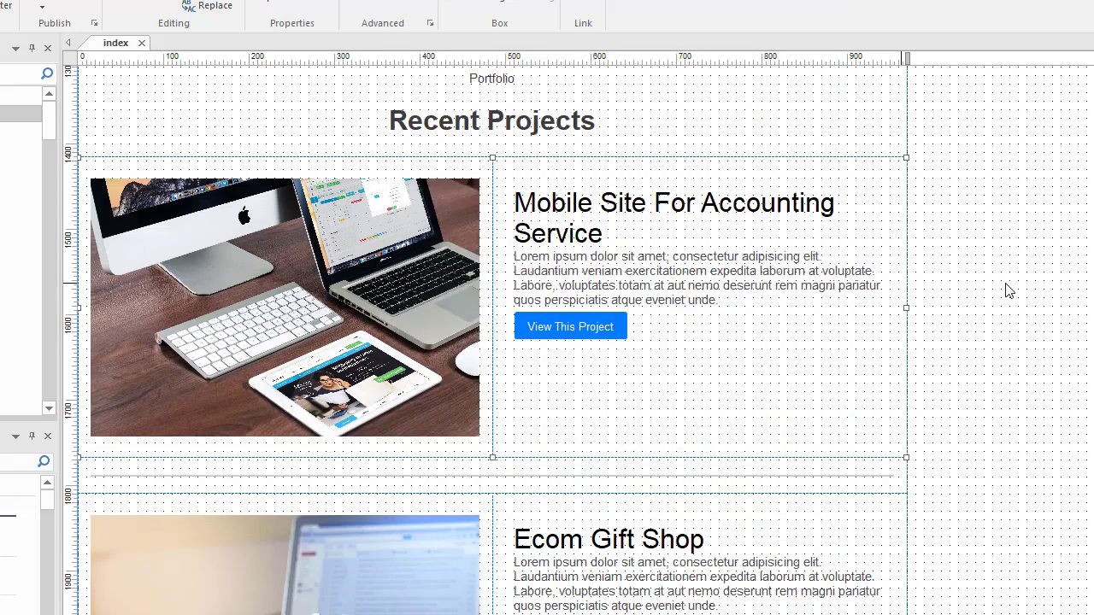
Preview the page at Recent Projects and narrow the window until the accounting service grid's columns stack.
{"action": "key", "text": "F5"}
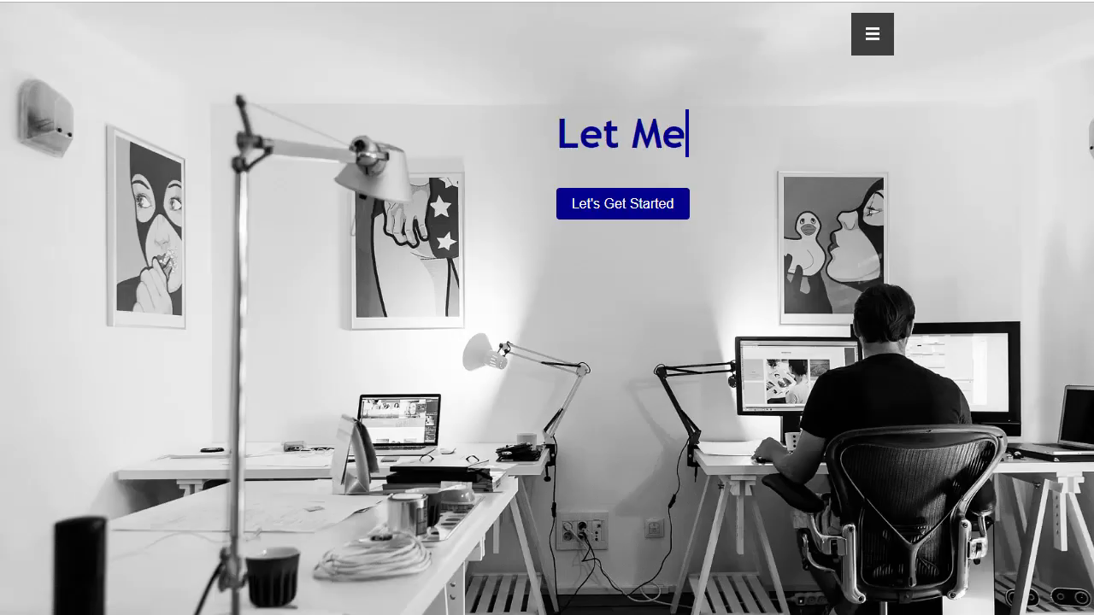
{"action": "scroll", "coordinate": [547, 308], "scroll_direction": "down", "scroll_amount": 10}
{"action": "scroll", "coordinate": [547, 308], "scroll_direction": "up", "scroll_amount": 2}
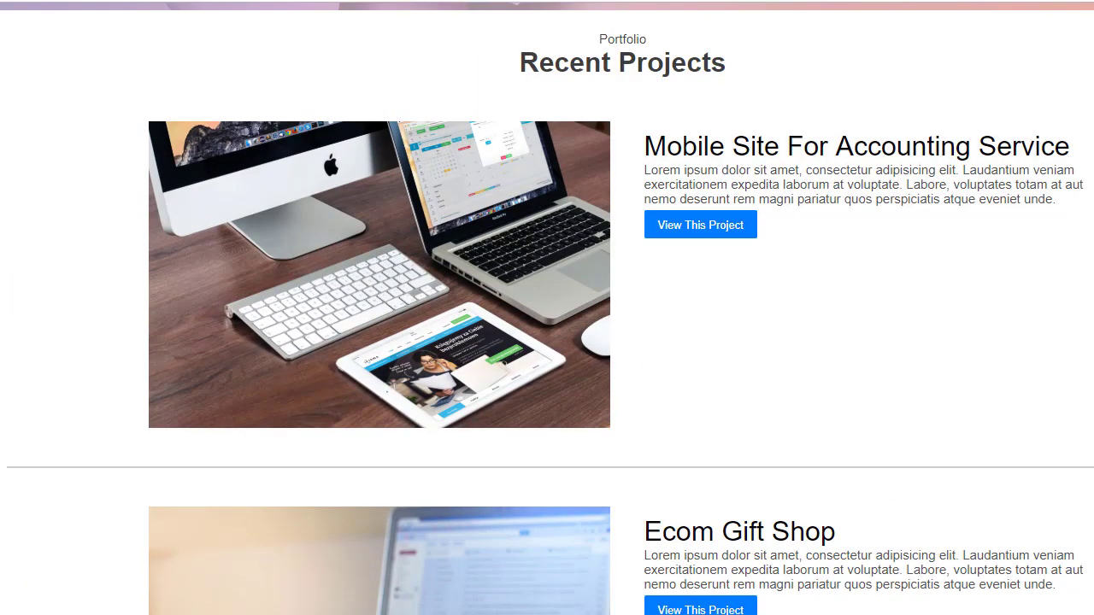
{"action": "left_click_drag", "start_coordinate": [1093, 218], "coordinate": [673, 235]}
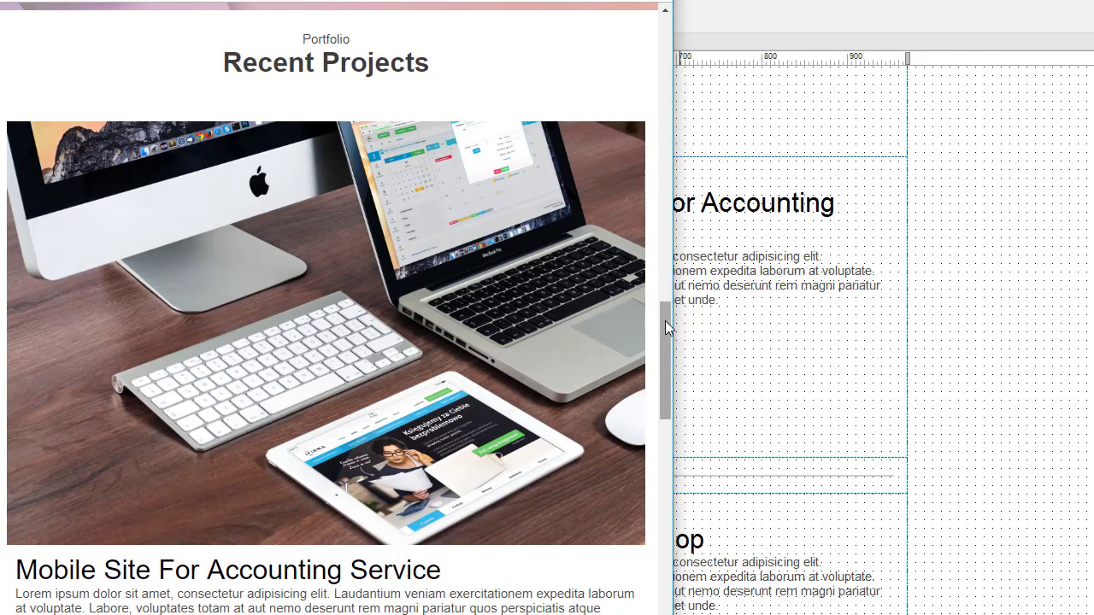
Compare the accounting service project's column arrangement with the Ecom Gift Shop project's in the narrowed preview.
{"action": "left_click_drag", "start_coordinate": [661, 325], "coordinate": [673, 375]}
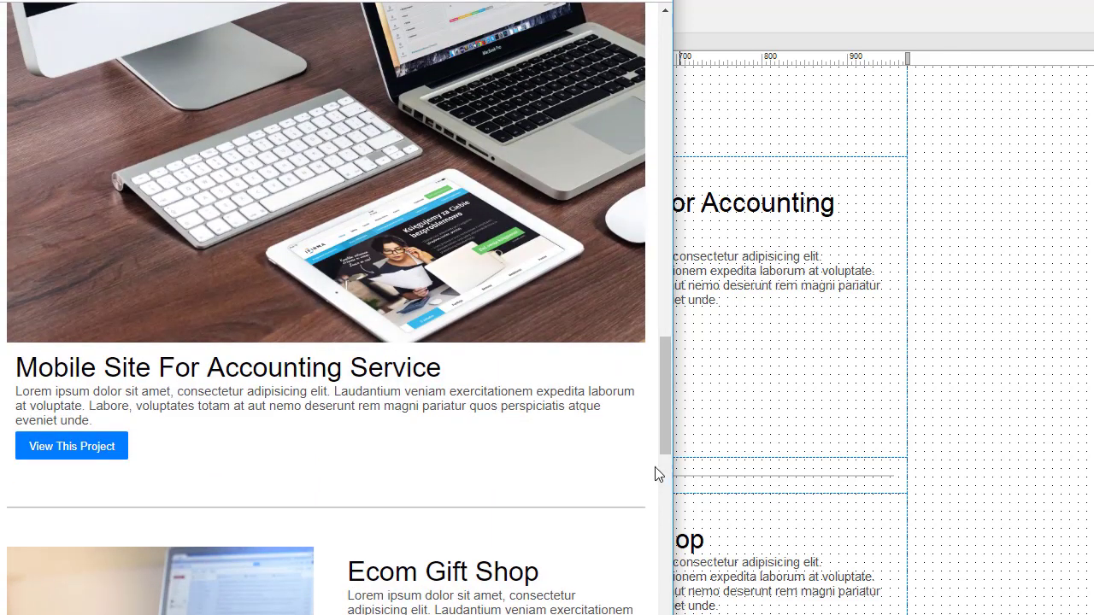
{"action": "left_click_drag", "start_coordinate": [661, 359], "coordinate": [654, 299]}
{"action": "scroll", "coordinate": [652, 323], "scroll_direction": "up", "scroll_amount": 1}
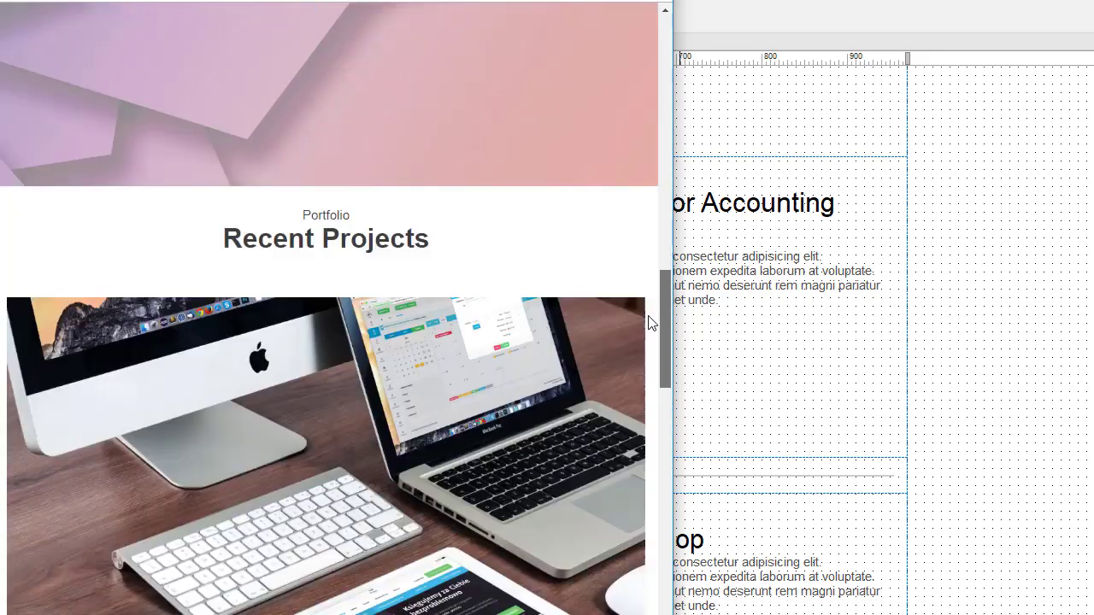
{"action": "scroll", "coordinate": [649, 323], "scroll_direction": "down", "scroll_amount": 4}
{"action": "scroll", "coordinate": [647, 401], "scroll_direction": "down", "scroll_amount": 3}
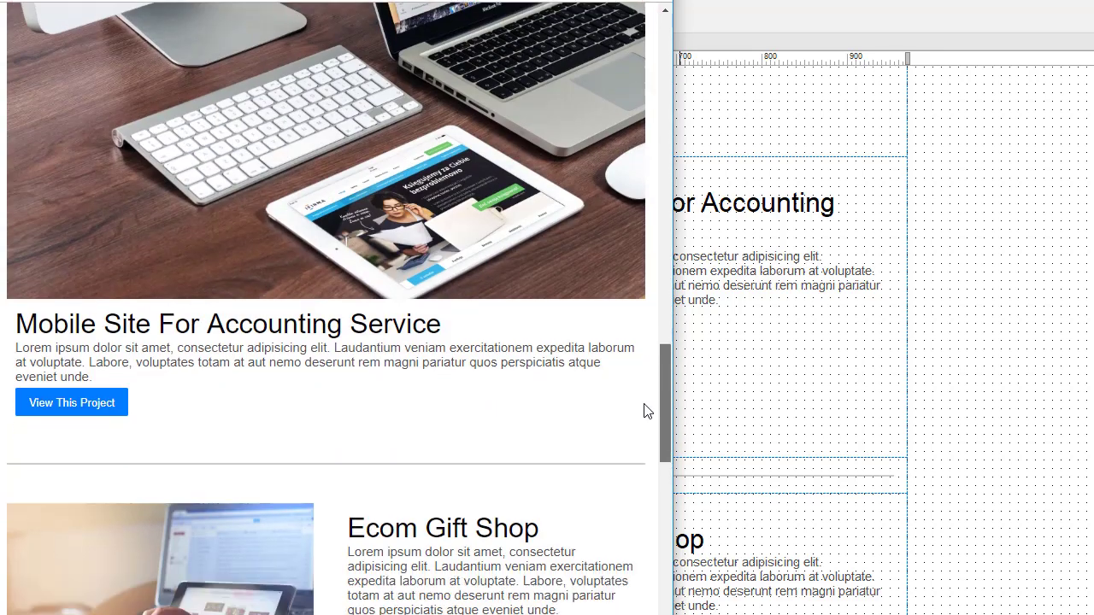
{"action": "scroll", "coordinate": [653, 380], "scroll_direction": "up", "scroll_amount": 2}
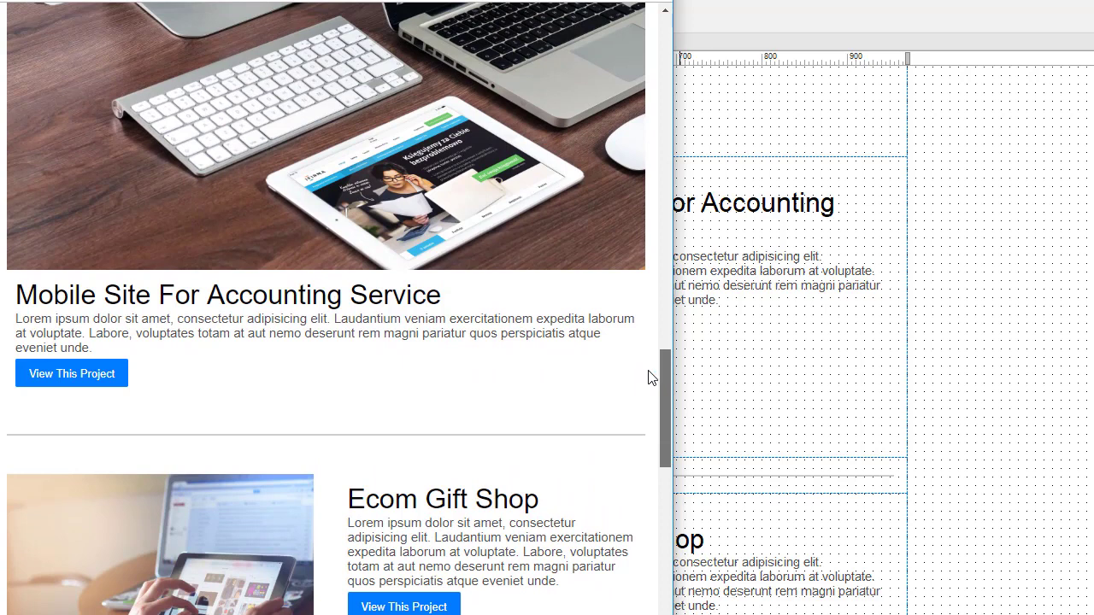
{"action": "scroll", "coordinate": [651, 377], "scroll_direction": "up", "scroll_amount": 1}
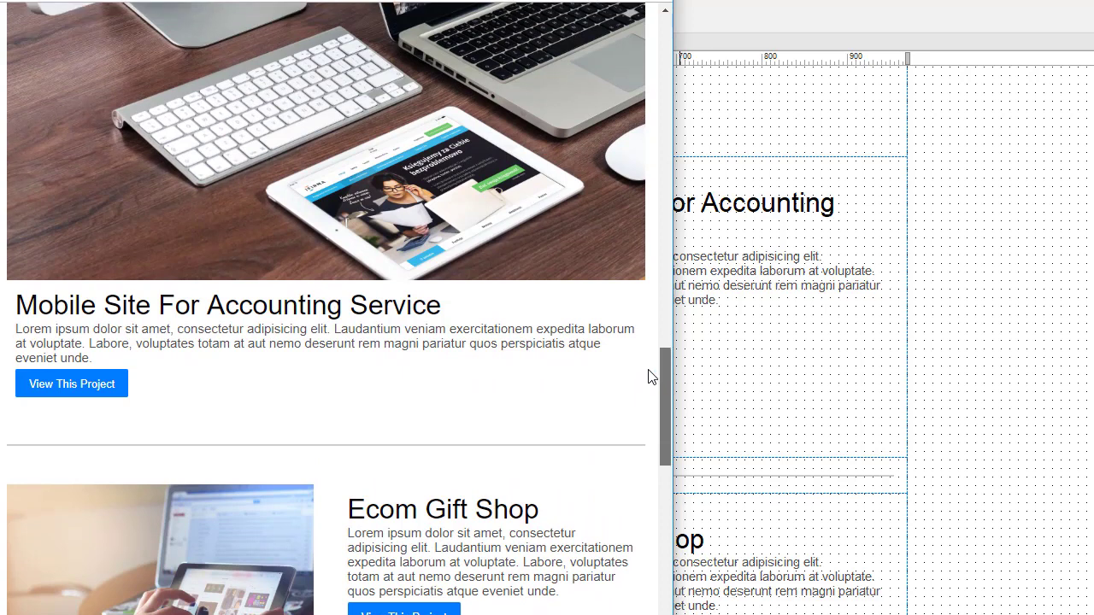
{"action": "scroll", "coordinate": [650, 372], "scroll_direction": "up", "scroll_amount": 1}
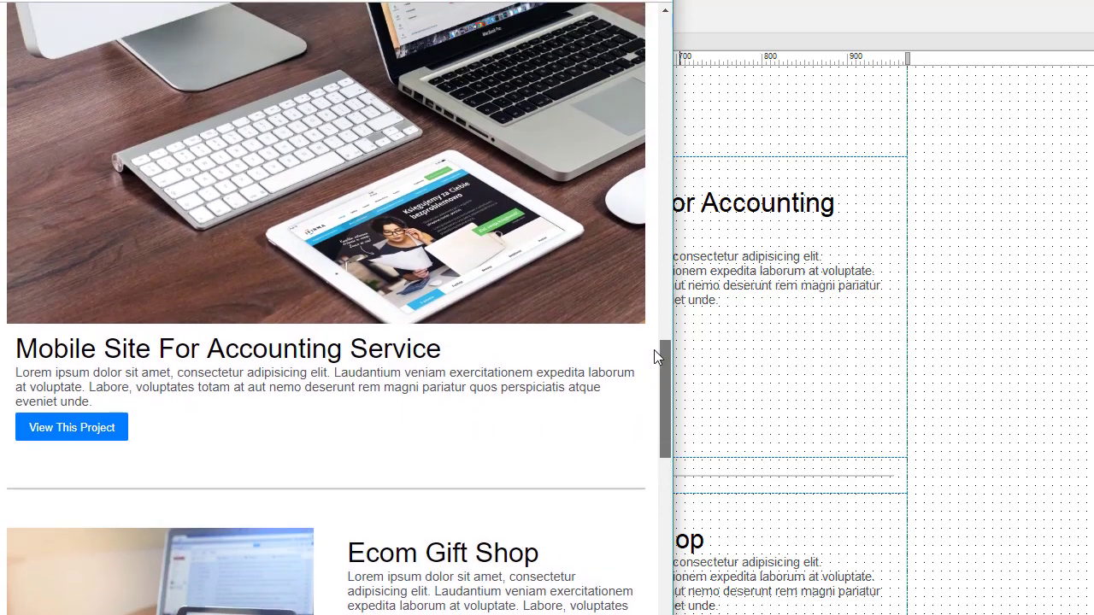
{"action": "scroll", "coordinate": [655, 350], "scroll_direction": "up", "scroll_amount": 1}
{"action": "mouse_move", "coordinate": [656, 344]}
{"action": "left_mouse_down"}
{"action": "mouse_move", "coordinate": [659, 318]}
{"action": "mouse_move", "coordinate": [656, 364]}
{"action": "left_mouse_up"}
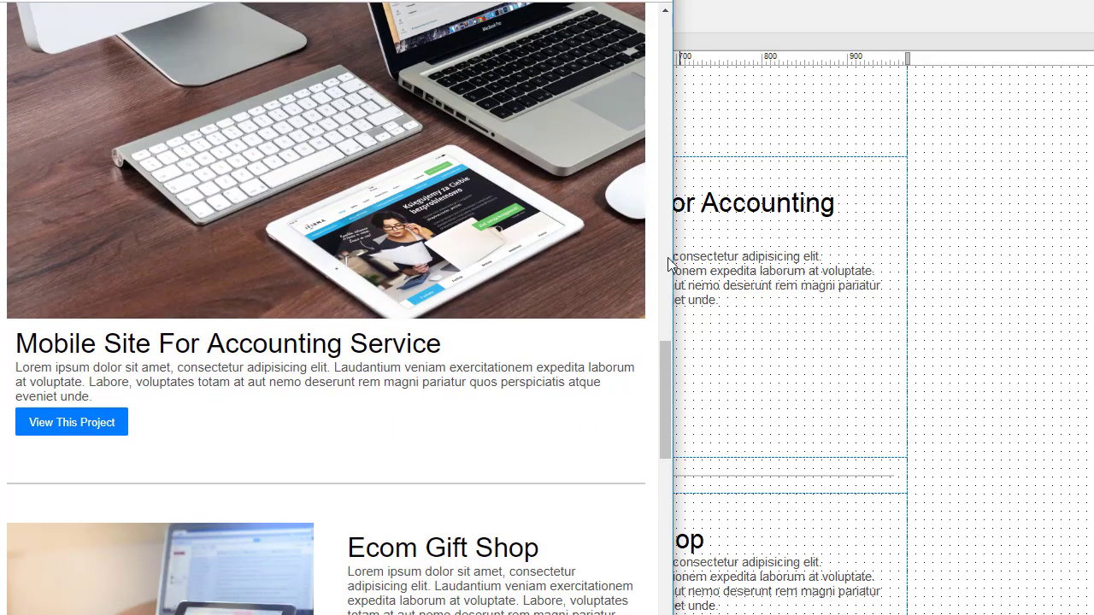
Narrow the preview until the Ecom Gift Shop columns also stack, compare both projects' layouts, and return to the page editor.
{"action": "left_click_drag", "start_coordinate": [679, 232], "coordinate": [464, 274]}
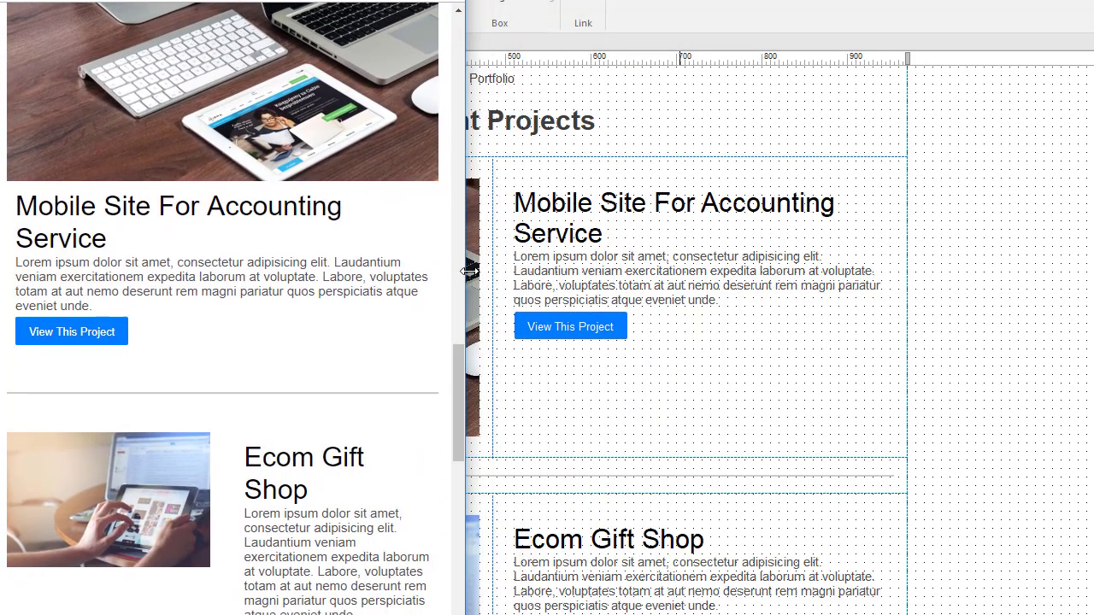
{"action": "scroll", "coordinate": [454, 393], "scroll_direction": "down", "scroll_amount": 2}
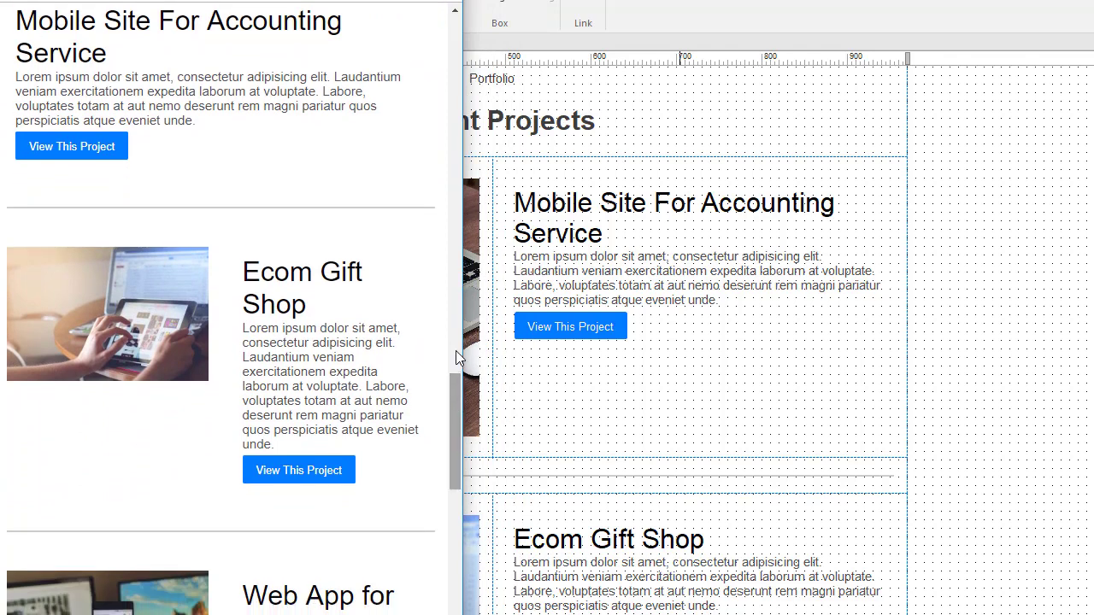
{"action": "left_click_drag", "start_coordinate": [460, 257], "coordinate": [396, 291]}
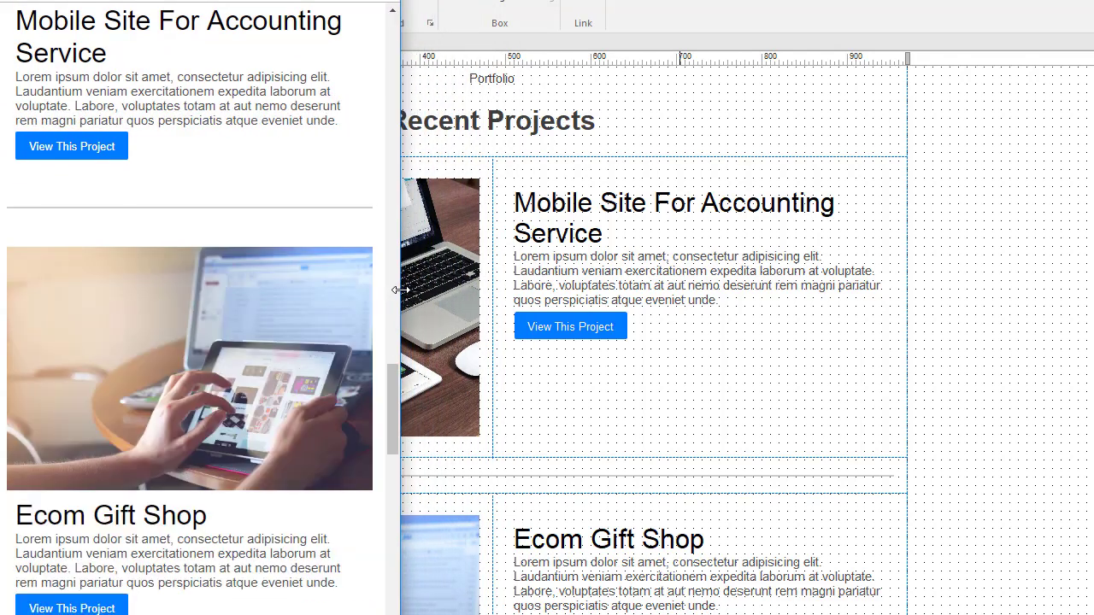
{"action": "left_click_drag", "start_coordinate": [396, 377], "coordinate": [394, 337]}
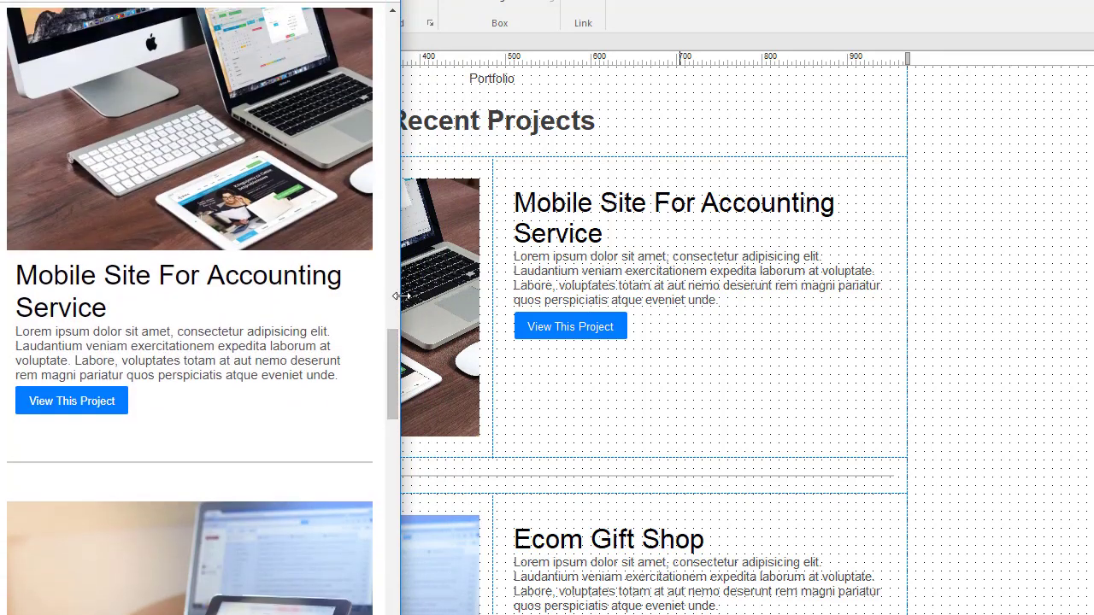
{"action": "left_click_drag", "start_coordinate": [402, 265], "coordinate": [1087, 150]}
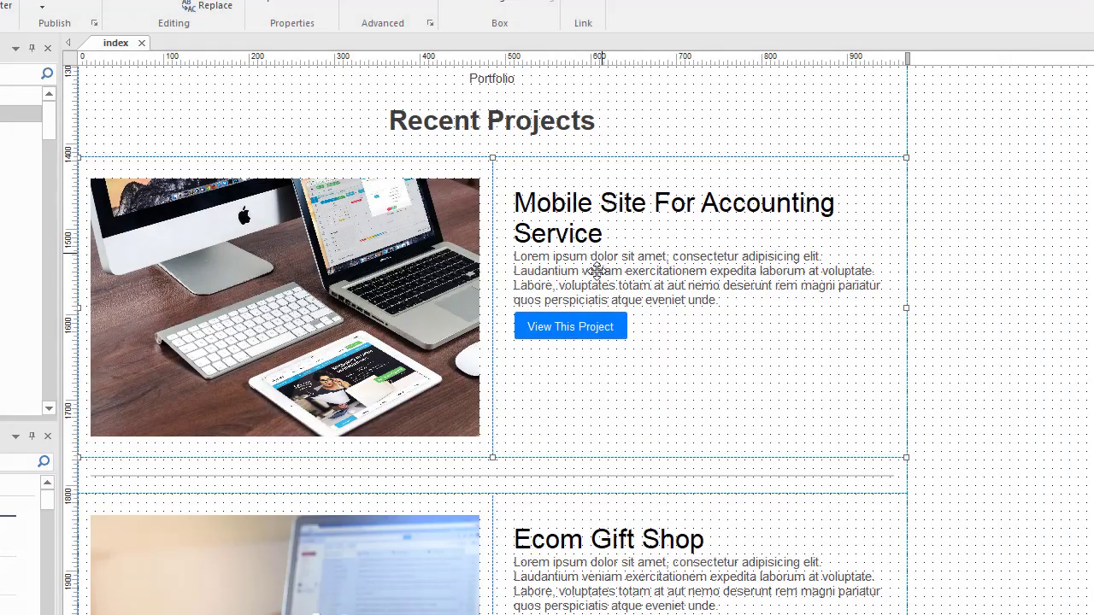
Check the Full width and Maximum width settings of the accounting service project's image without changing them.
{"action": "double_click", "coordinate": [358, 354]}
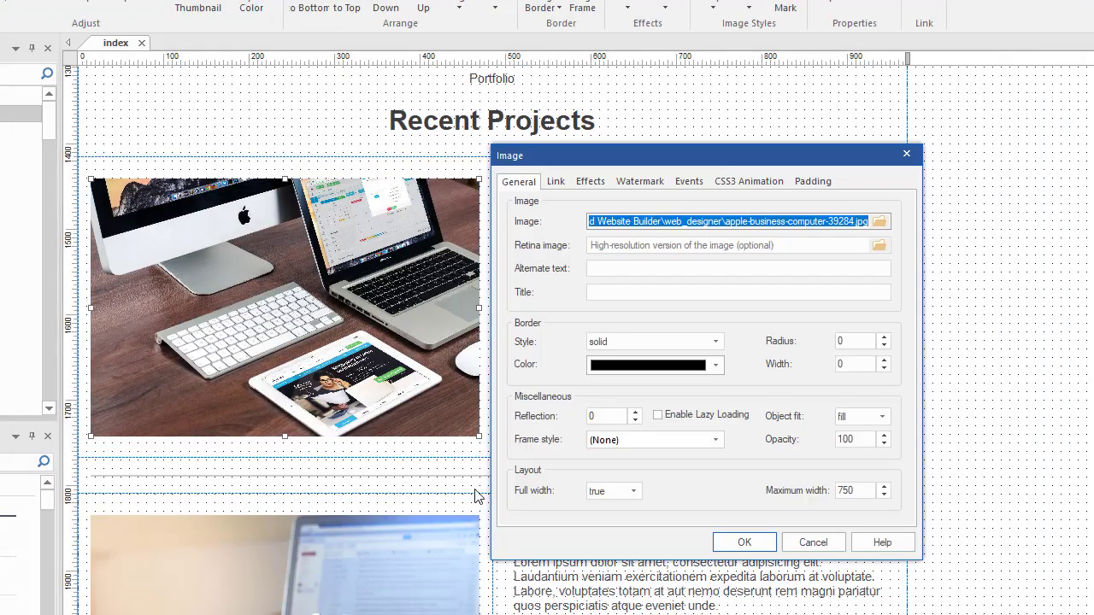
{"action": "left_click_drag", "start_coordinate": [602, 156], "coordinate": [520, 103]}
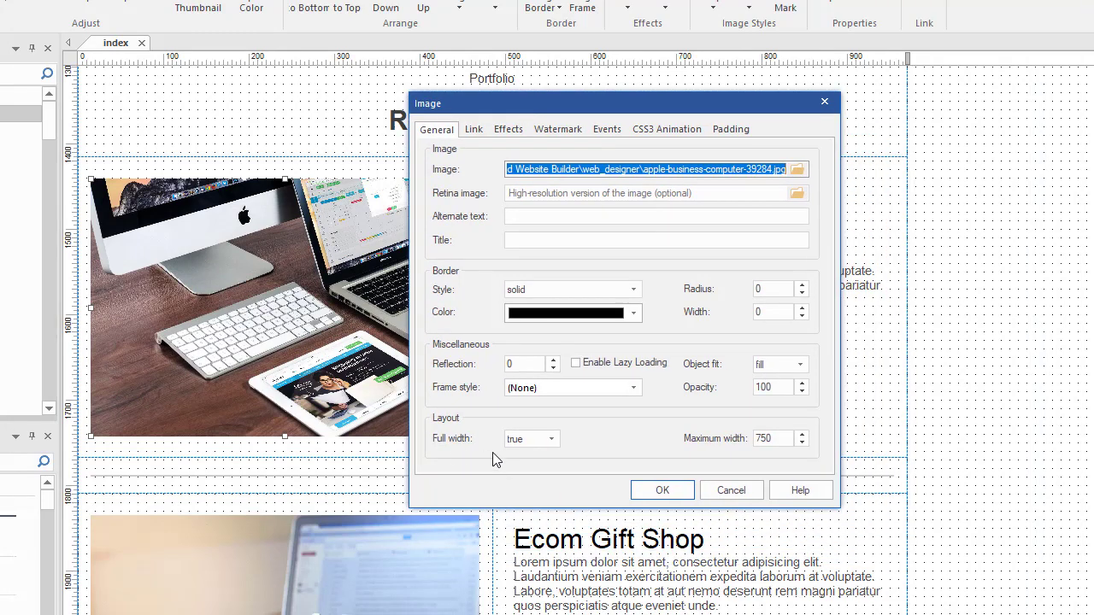
{"action": "left_click", "coordinate": [729, 490]}
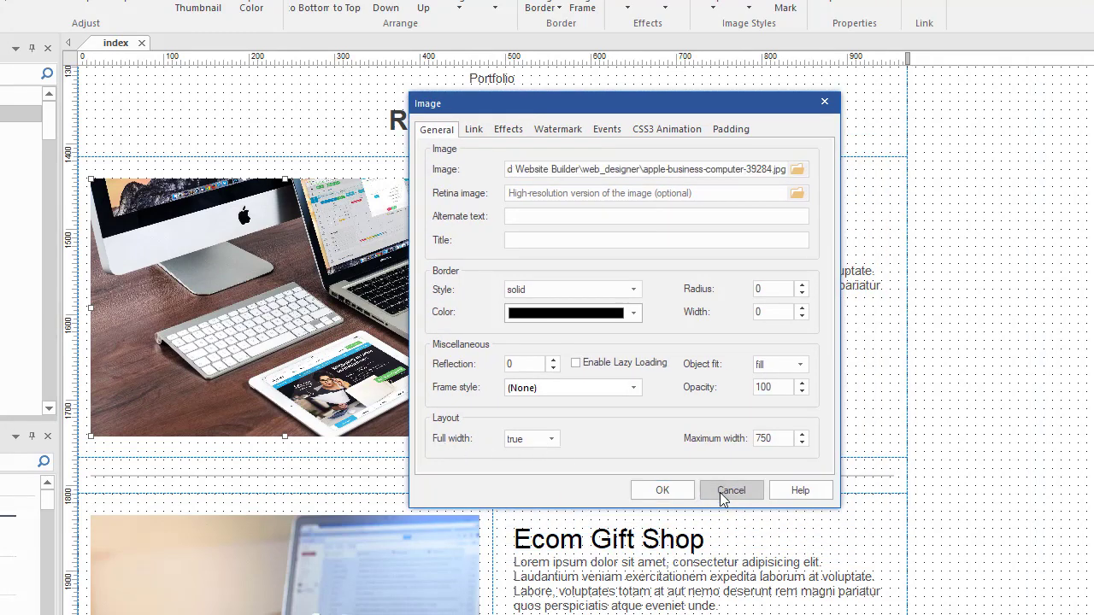
Set the breakpoint of the accounting service project's layout grid to 480 and apply it.
{"action": "left_click", "coordinate": [899, 432]}
{"action": "double_click", "coordinate": [899, 431]}
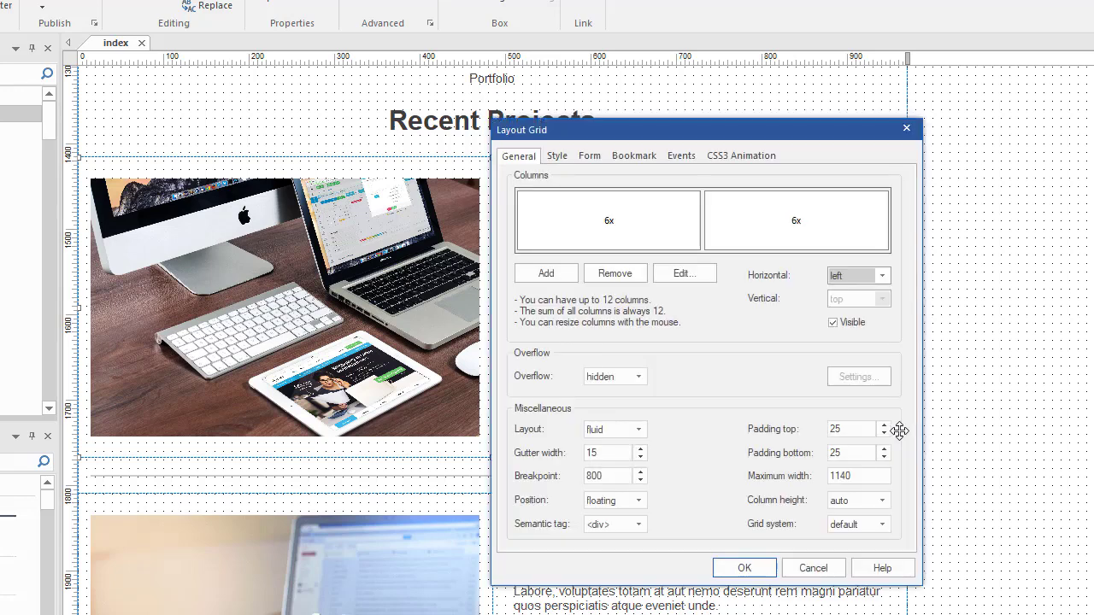
{"action": "left_click_drag", "start_coordinate": [736, 116], "coordinate": [564, 5]}
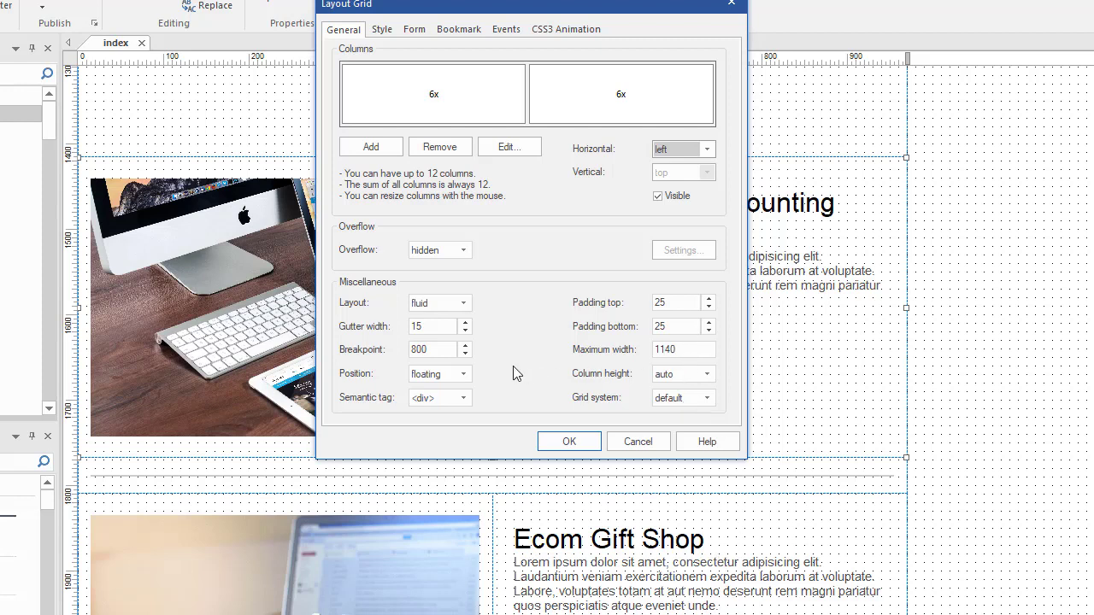
{"action": "double_click", "coordinate": [434, 350]}
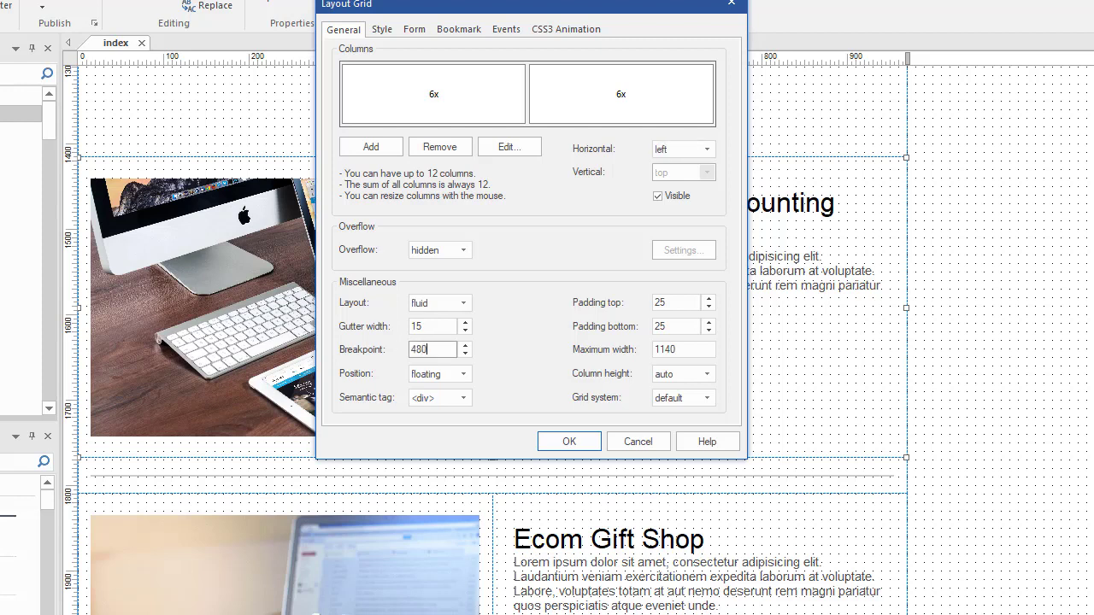
{"action": "type", "text": "480"}
{"action": "left_click", "coordinate": [568, 440]}
{"action": "left_click", "coordinate": [570, 440]}
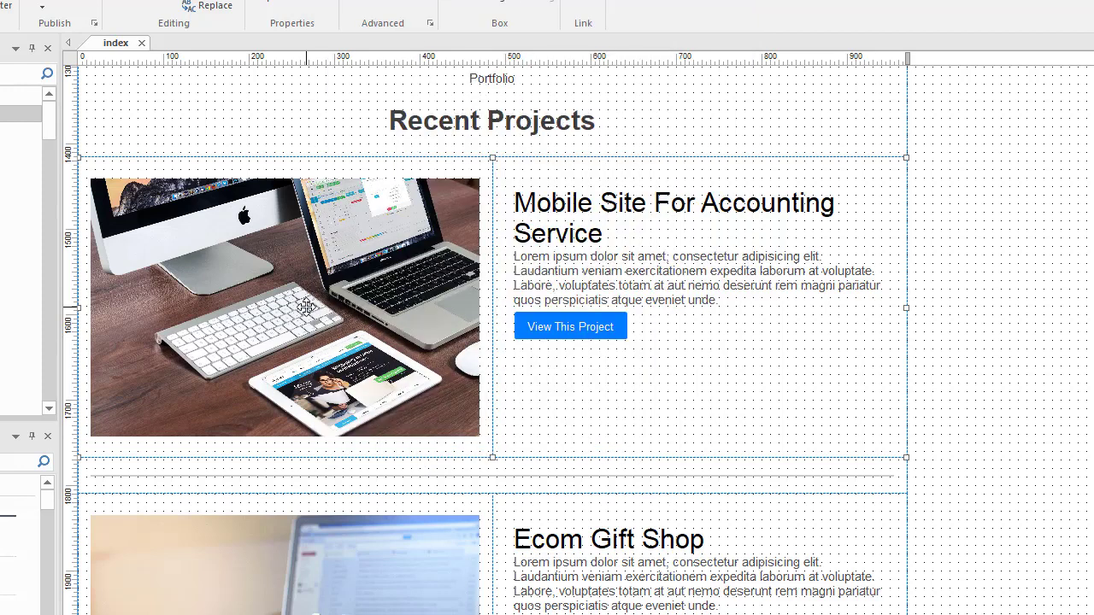